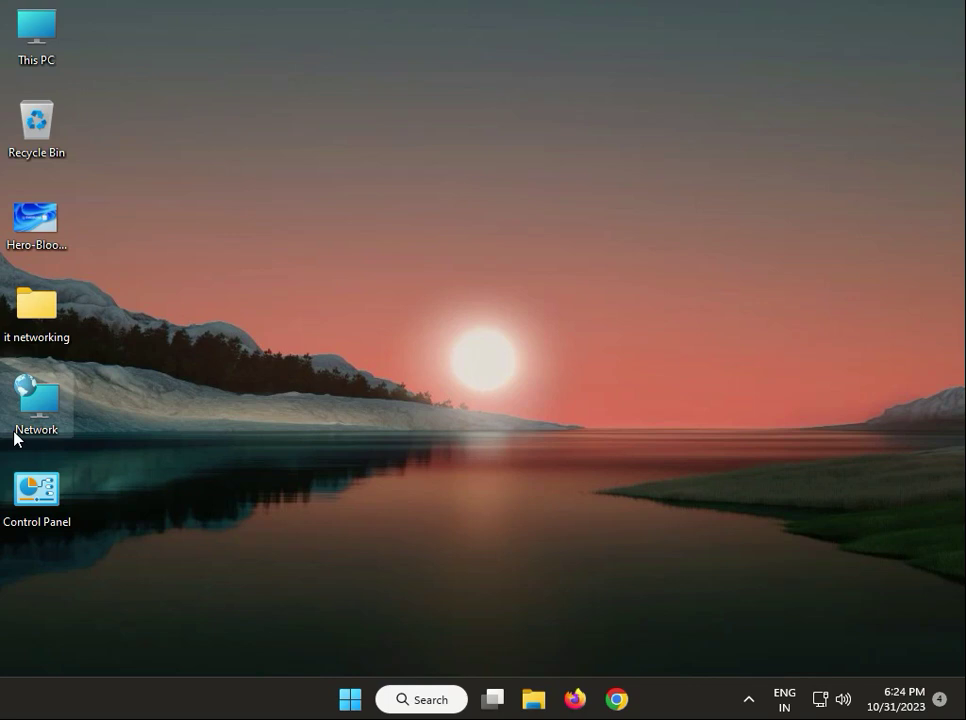
Open Control Panel and set its view to small icons
left_click(344, 697)
type("con")
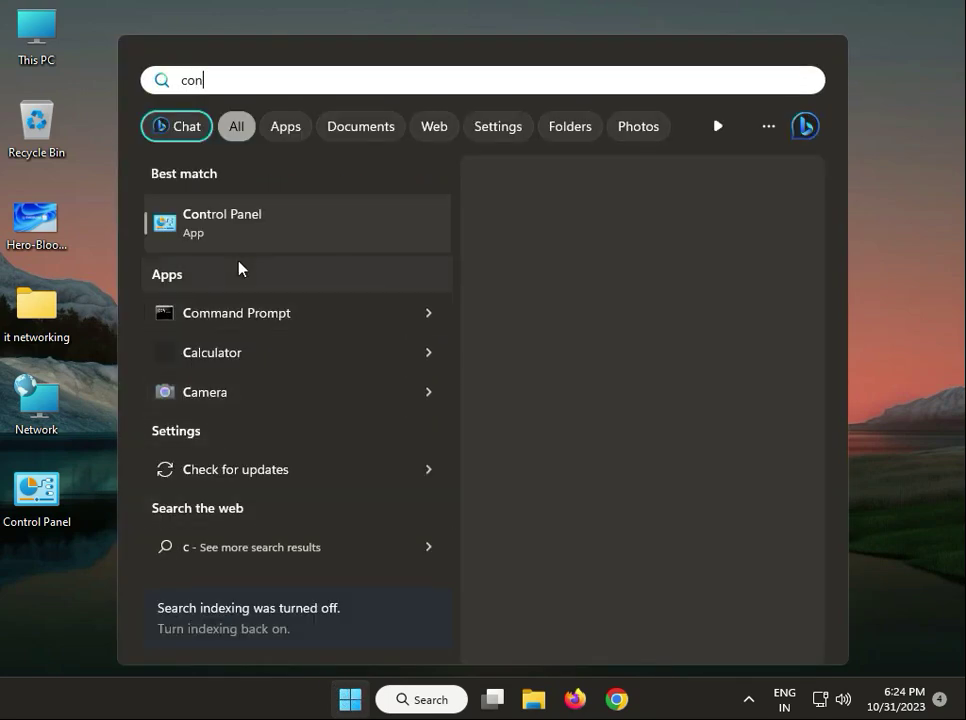
left_click(248, 246)
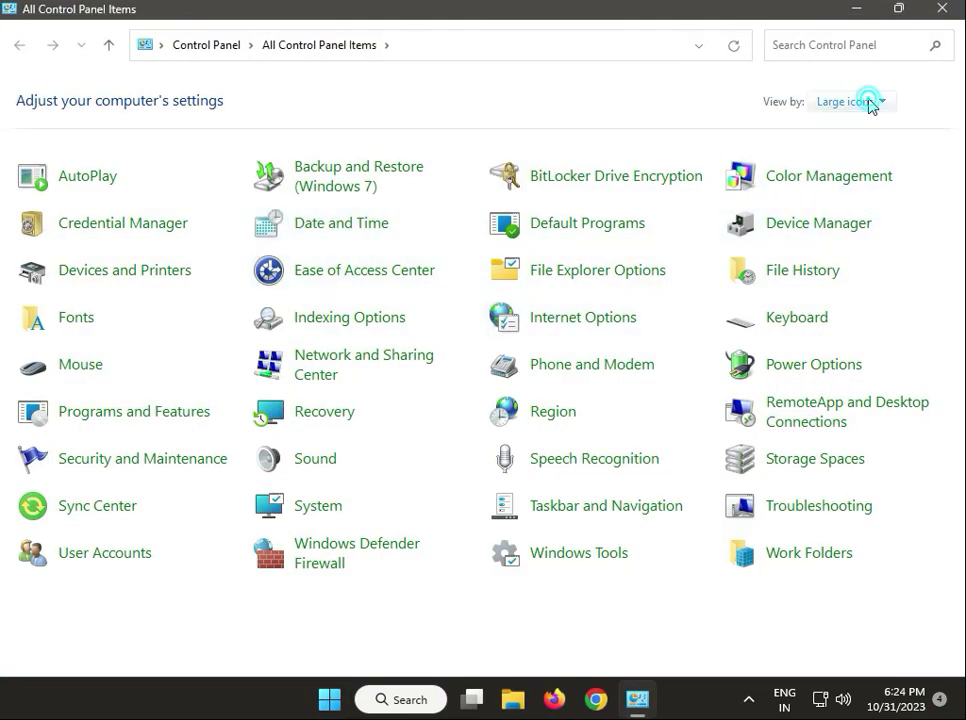
left_click(871, 102)
left_click(855, 175)
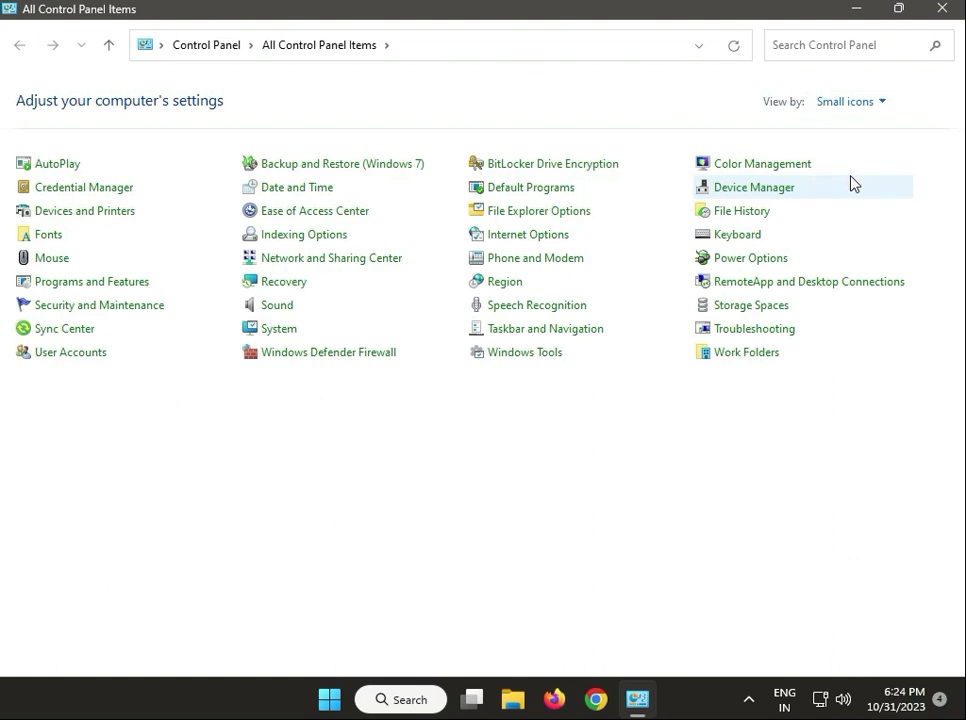
Open the Sound settings and try to set Speakers as the default playback device
left_click(276, 313)
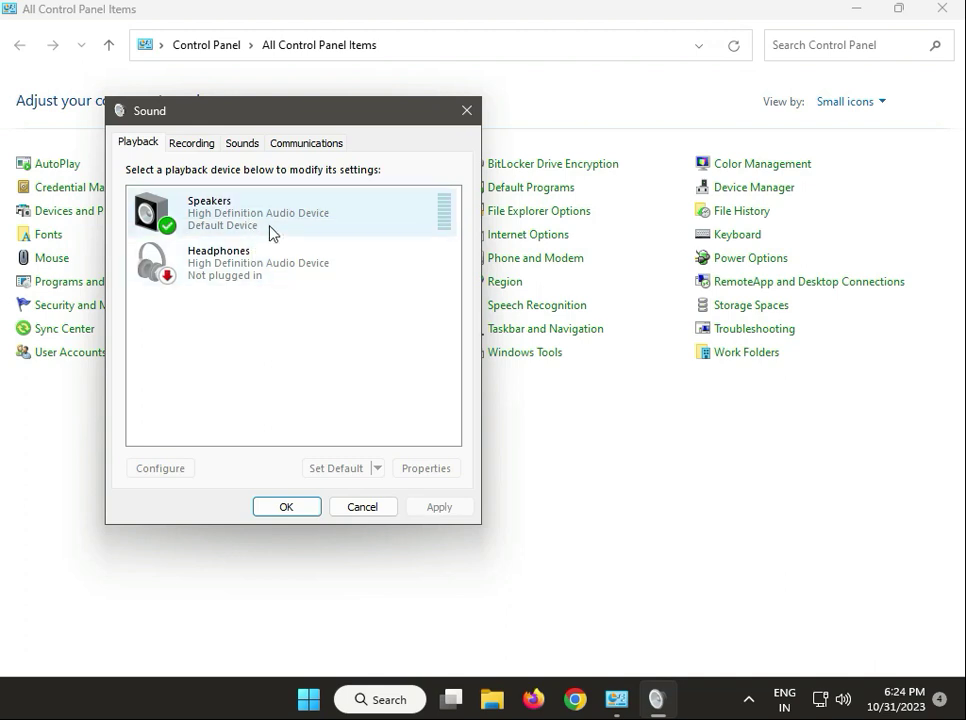
left_click(270, 276)
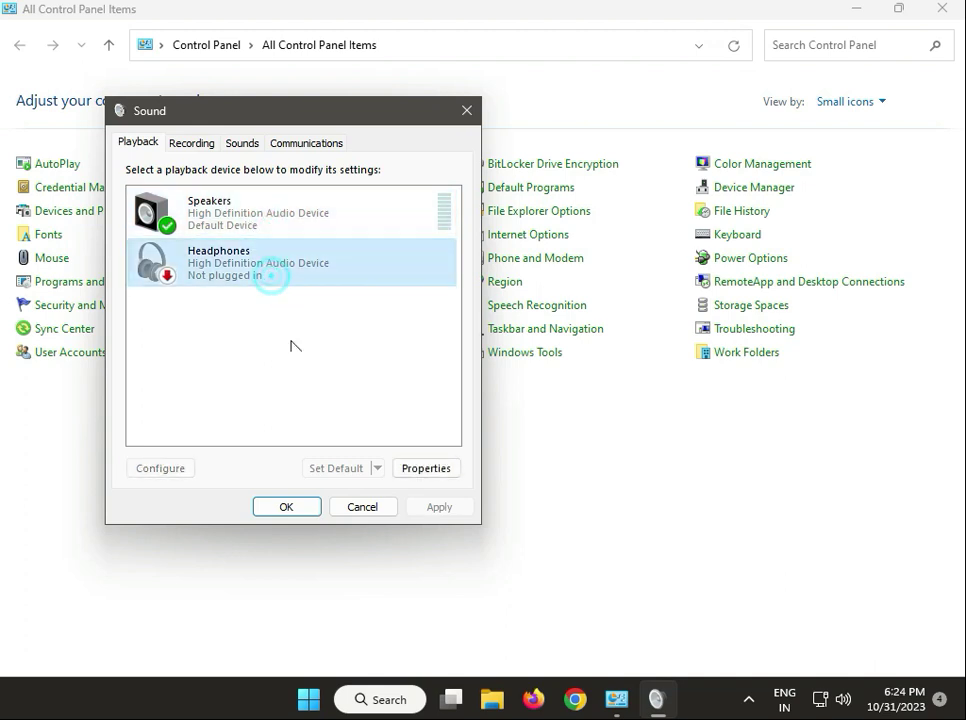
left_click(276, 213)
left_click(334, 470)
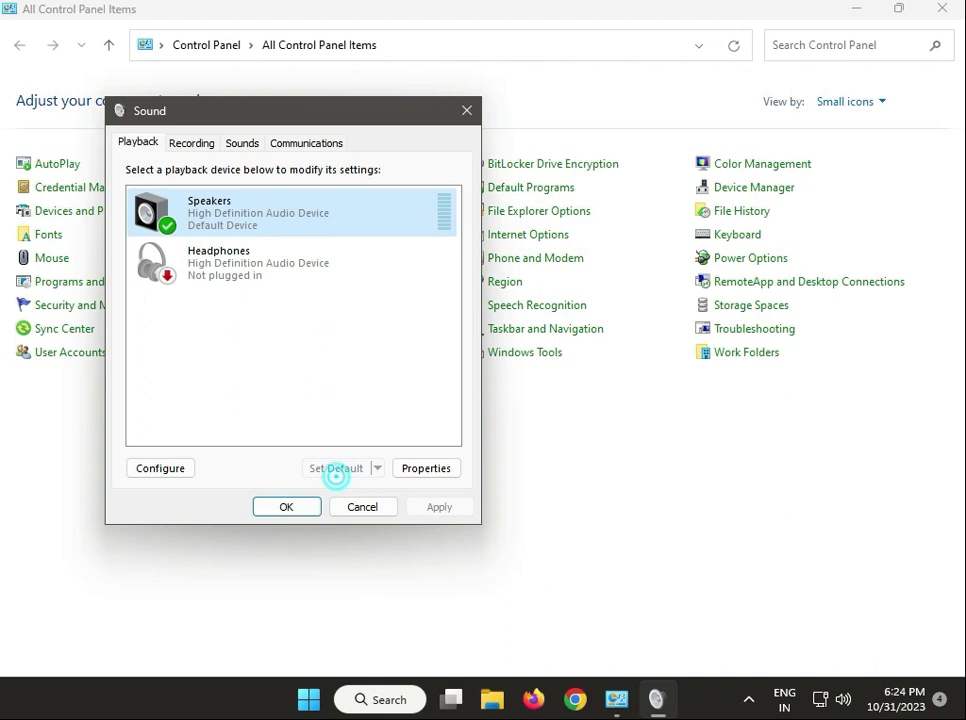
Disable the Microphone recording device and enable it again
left_click(192, 144)
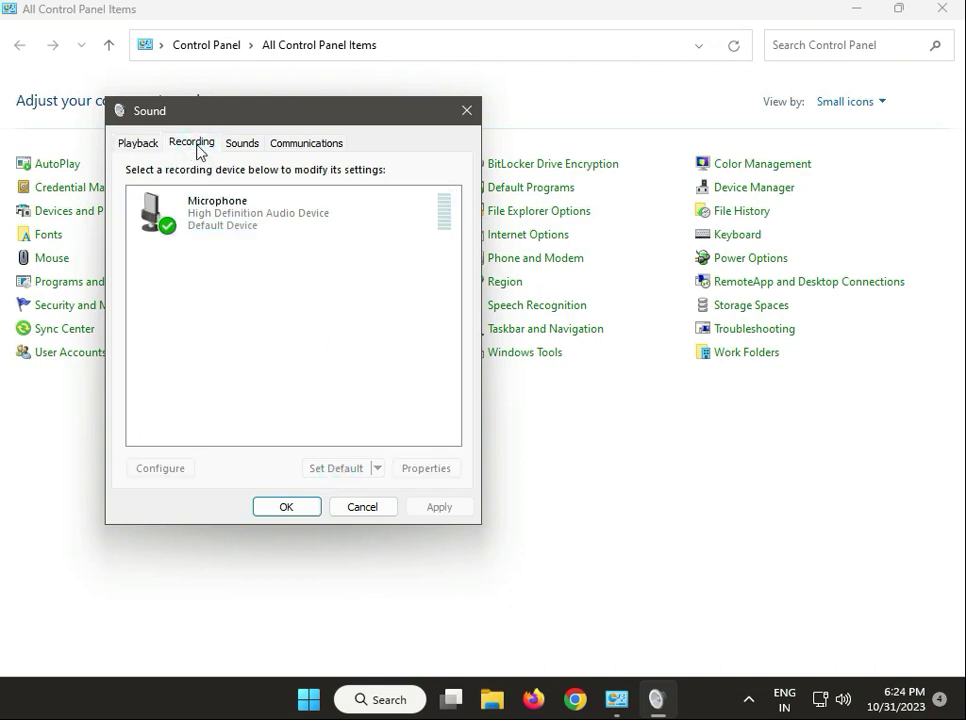
right_click(224, 226)
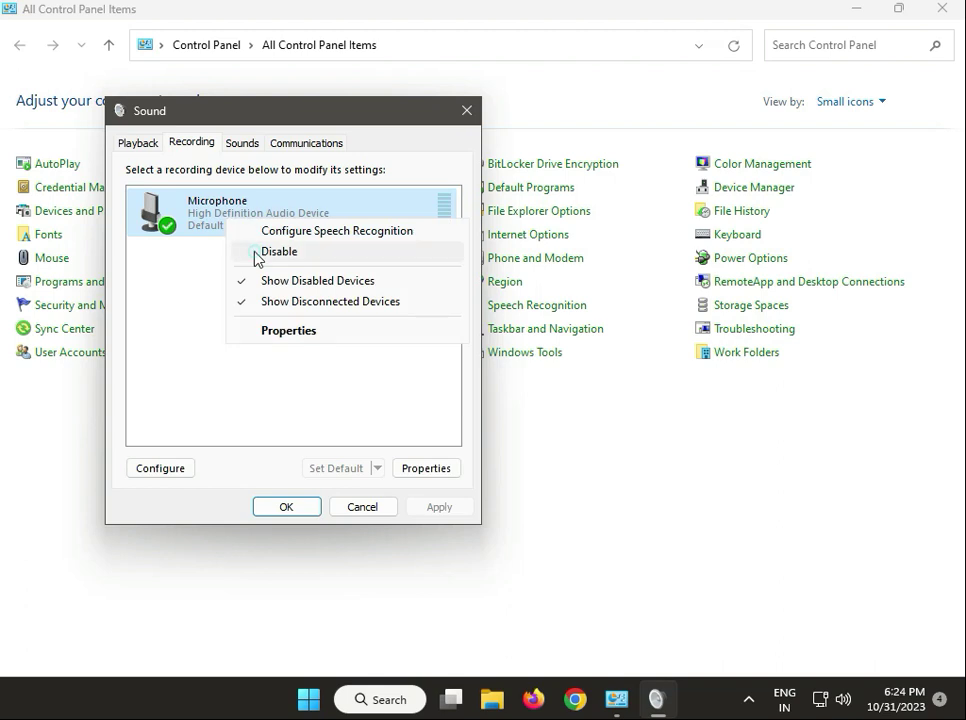
left_click(252, 254)
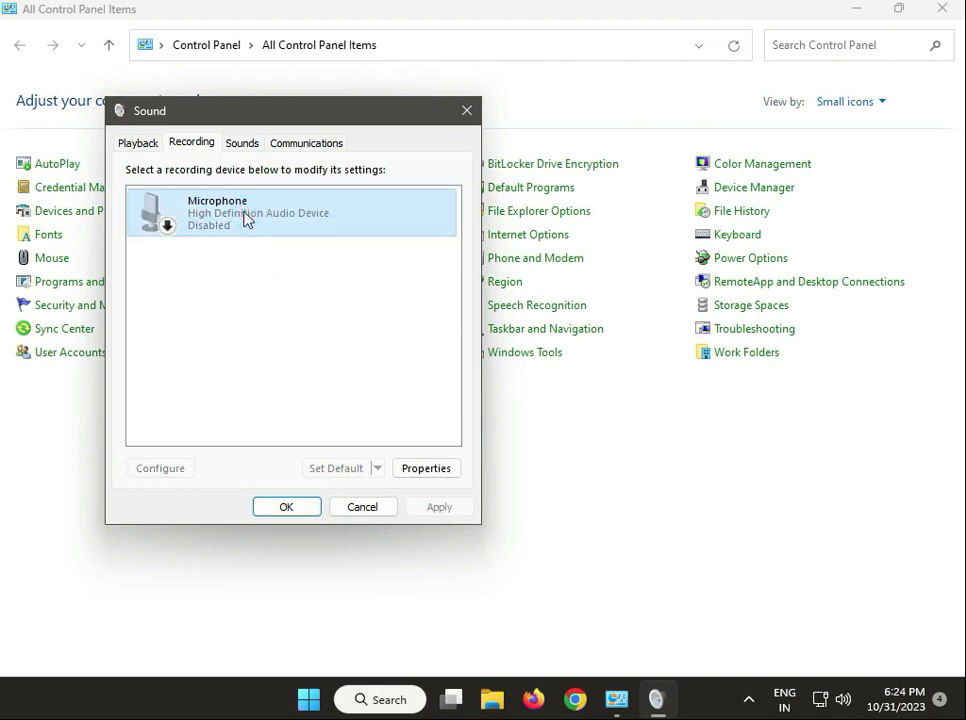
right_click(247, 219)
left_click(272, 226)
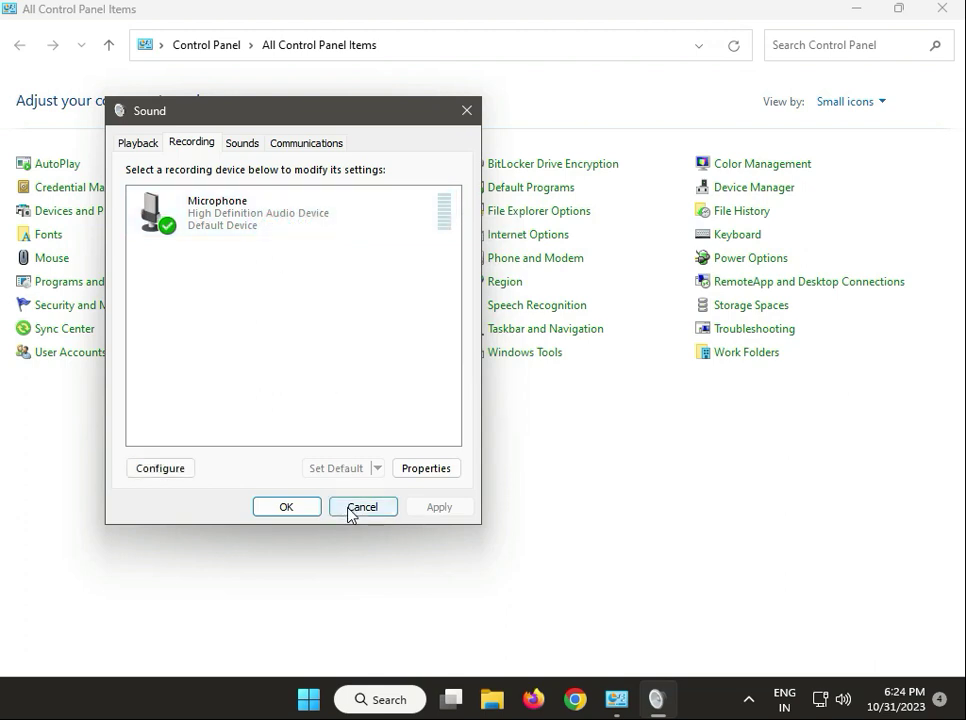
Check the microphone's listening, level and advanced format properties, then accept them and close the Sound settings and Control Panel
mouse_move(673, 715)
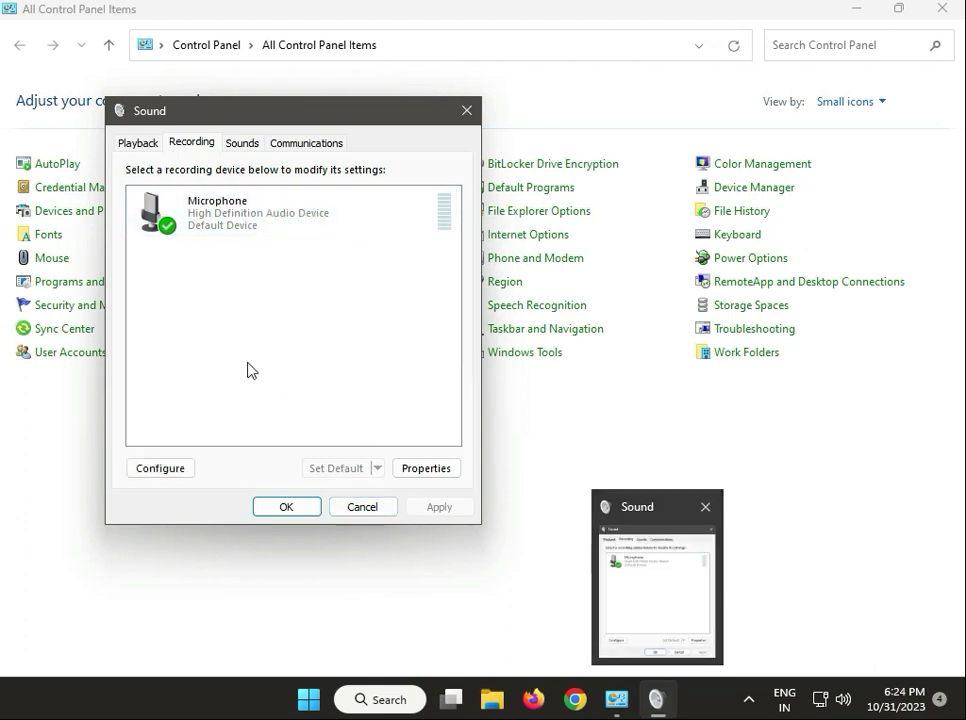
left_click(229, 224)
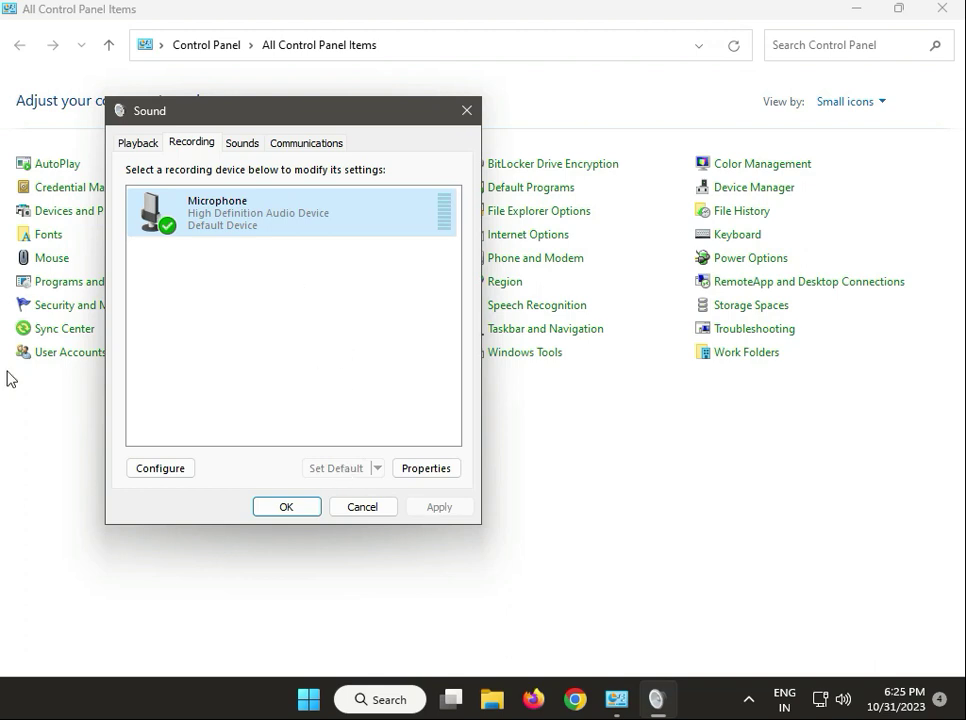
right_click(275, 223)
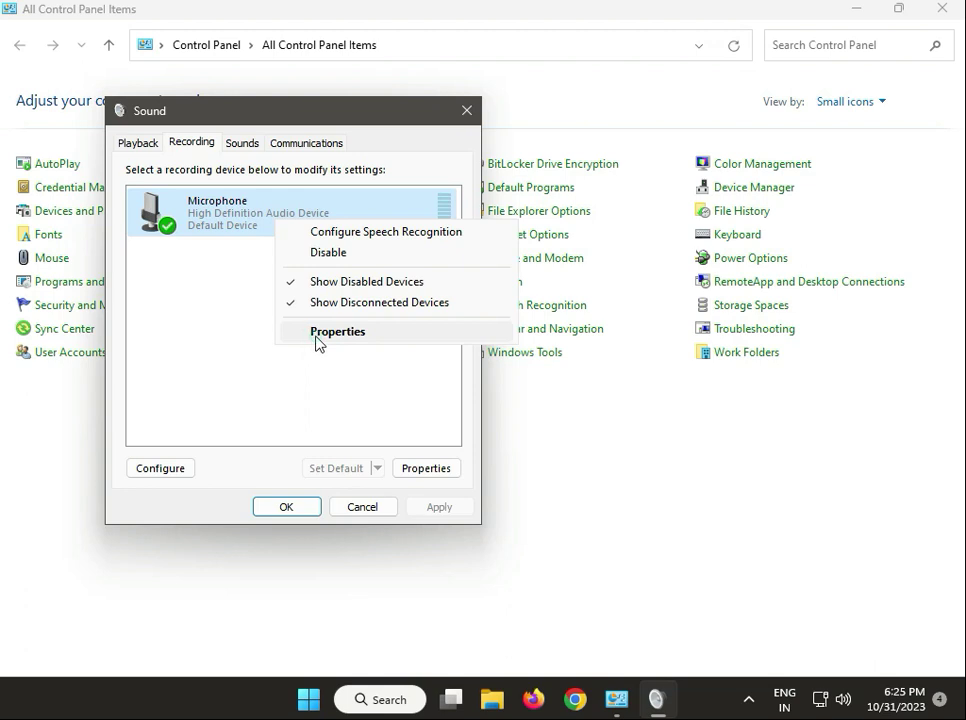
left_click(317, 334)
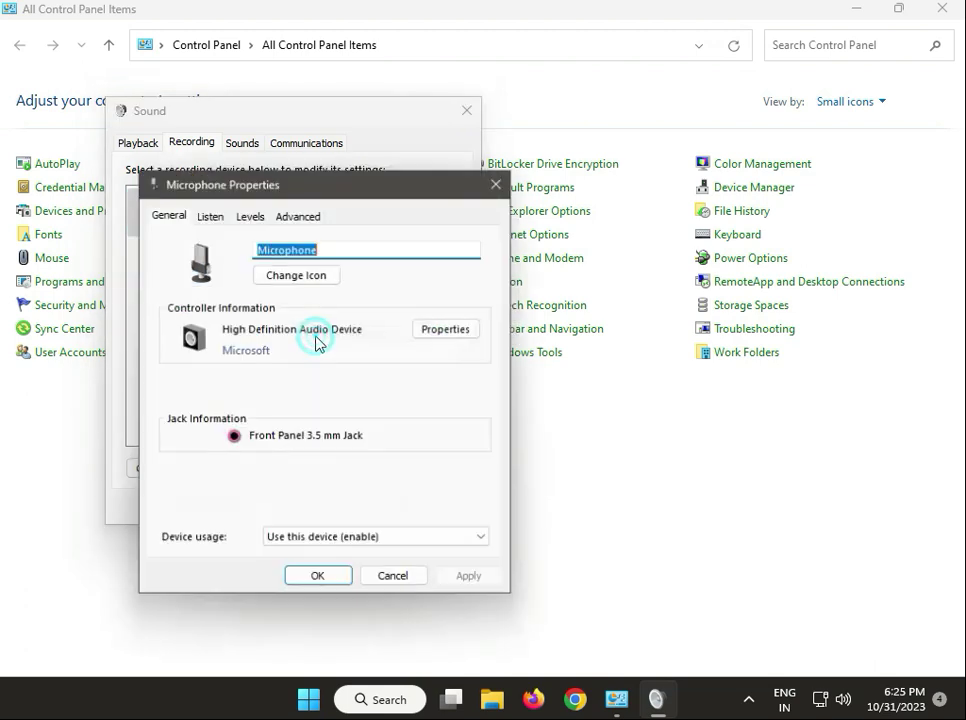
left_click(207, 216)
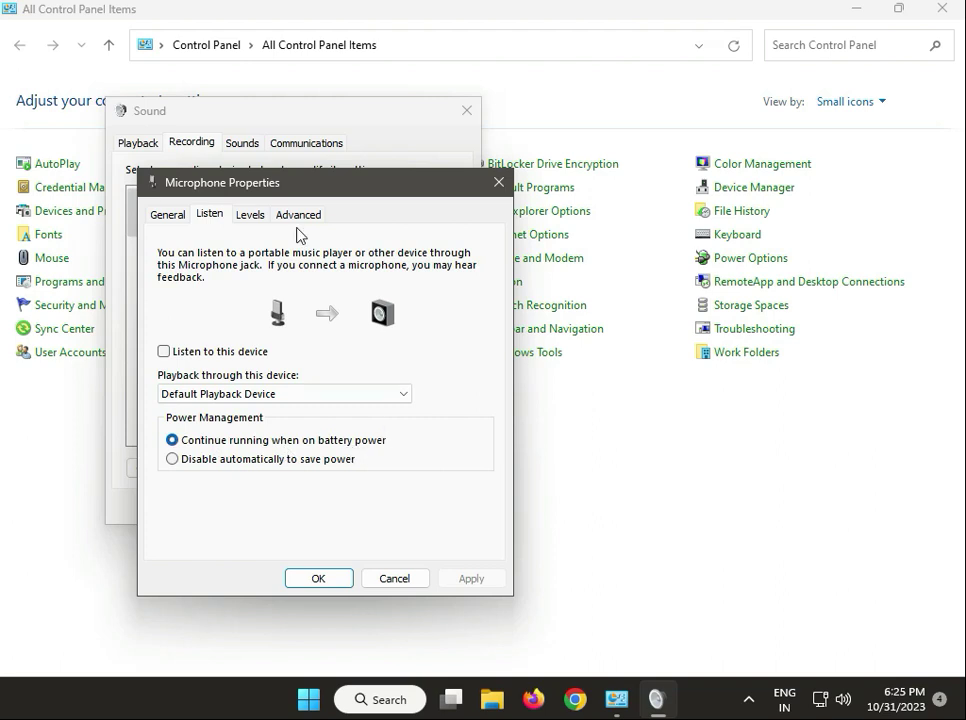
left_click(241, 217)
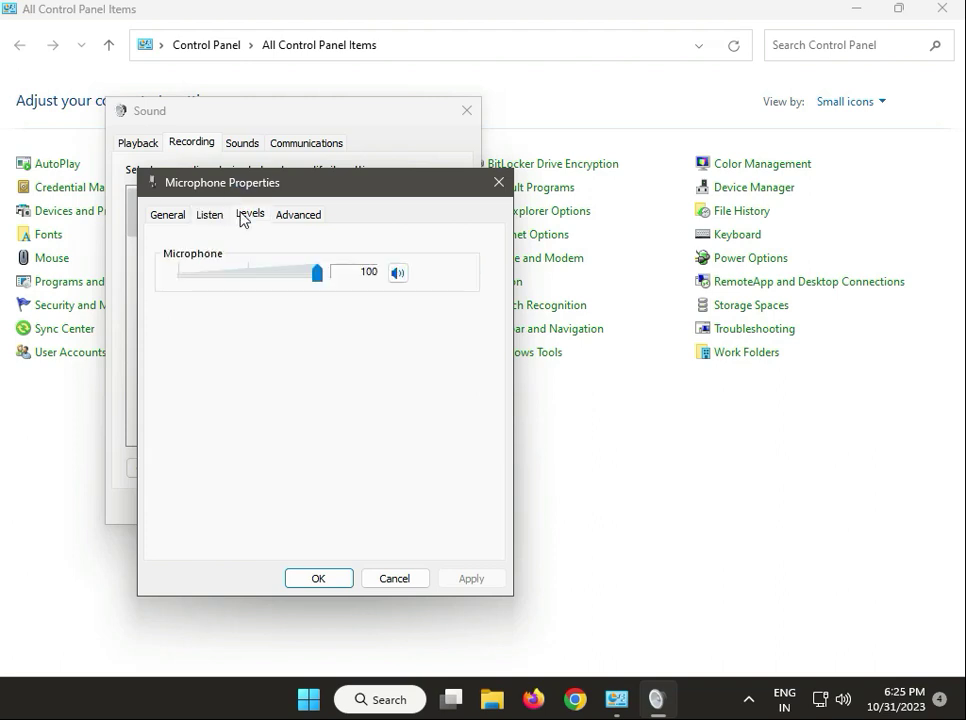
left_click(319, 215)
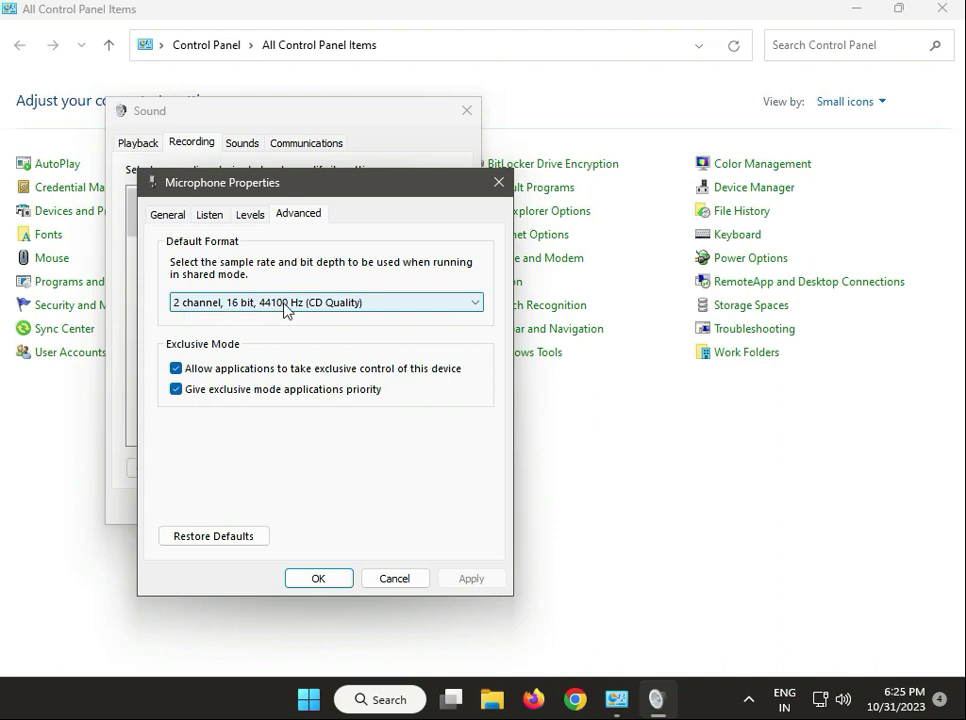
left_click(342, 580)
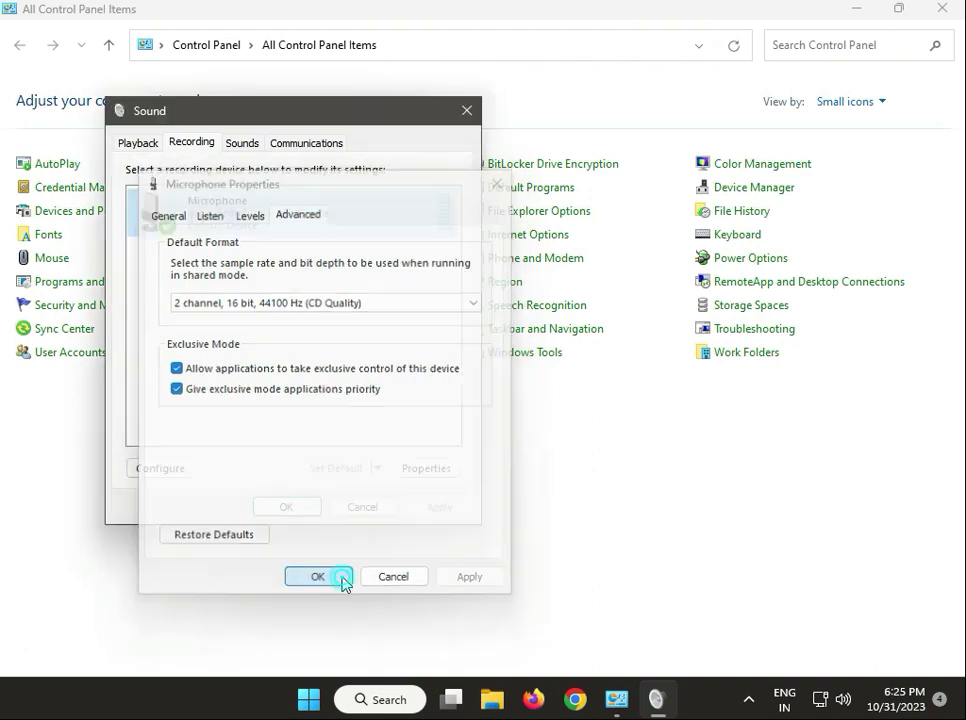
left_click(305, 516)
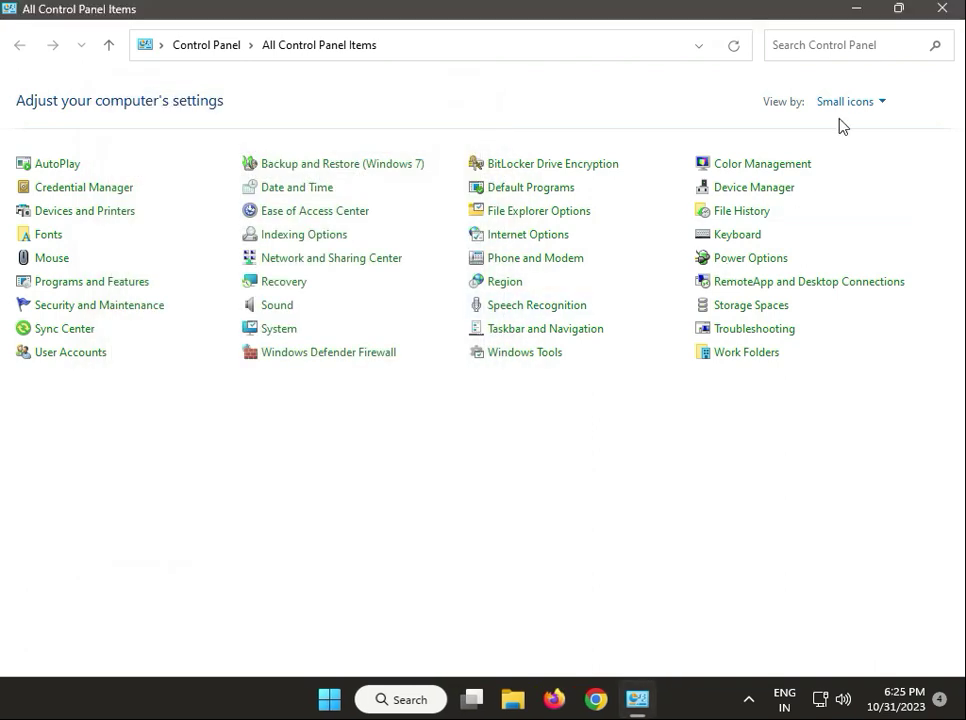
left_click(941, 10)
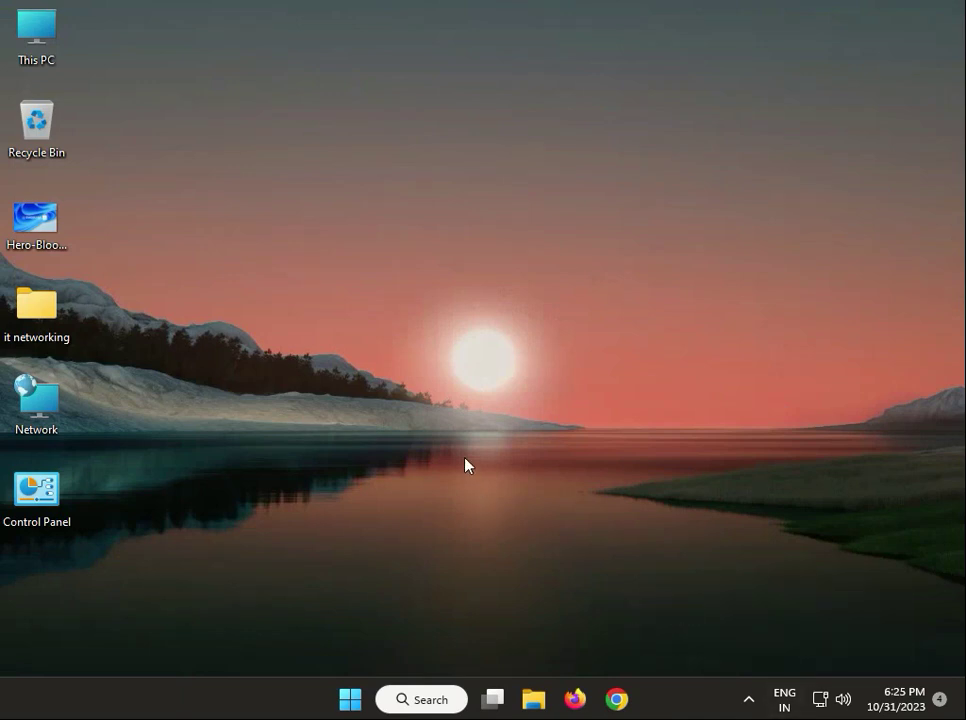
Open Chrome and search Google for "logitech headphone driver"
left_click(616, 699)
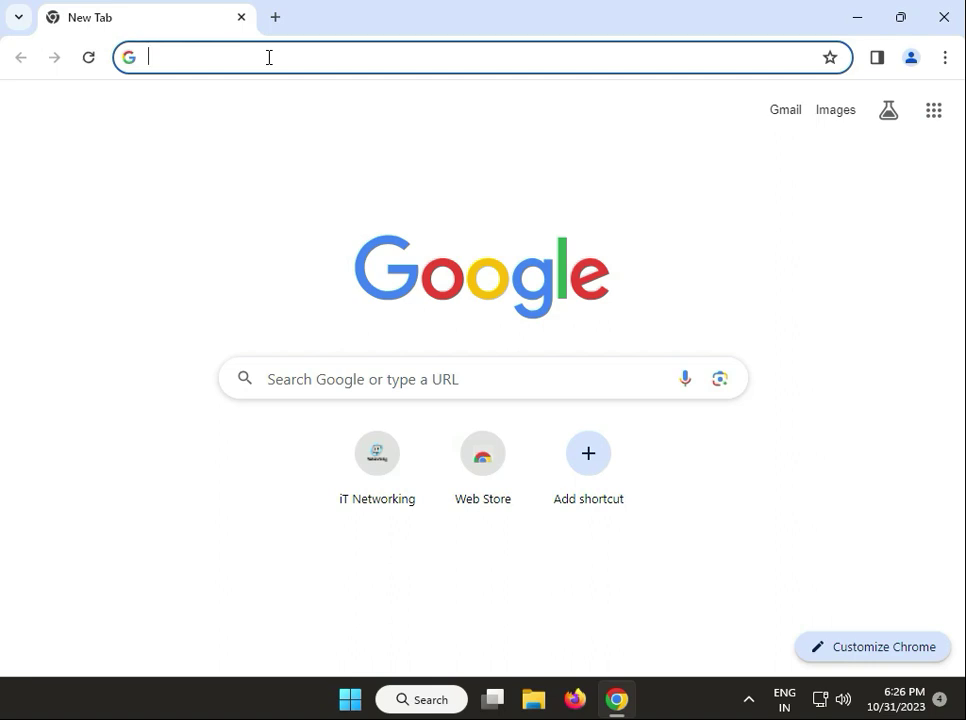
type("logi")
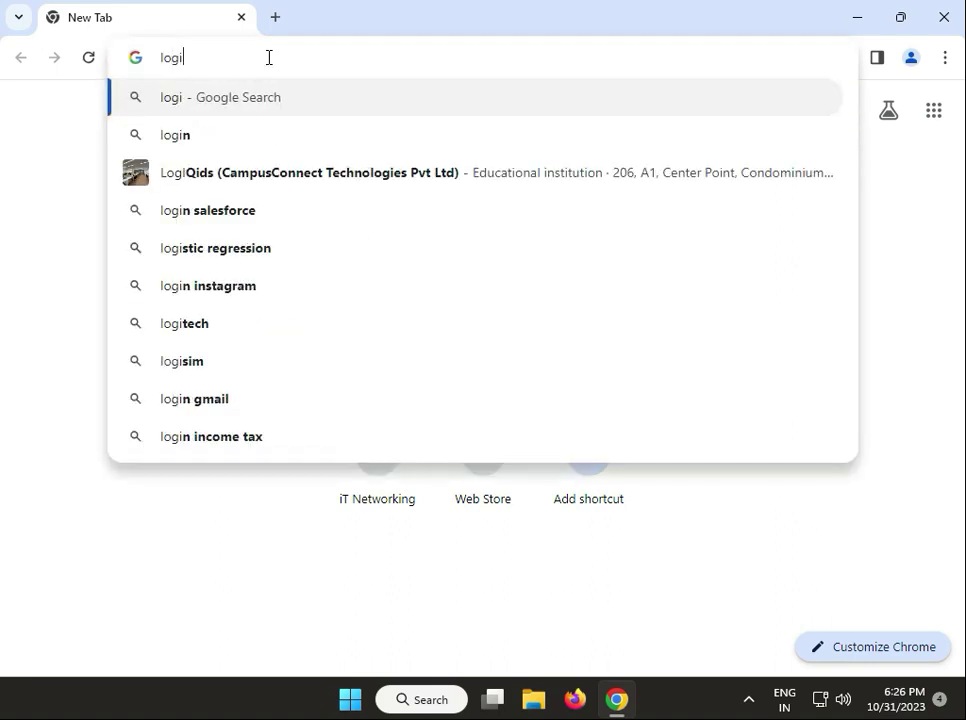
type("tec")
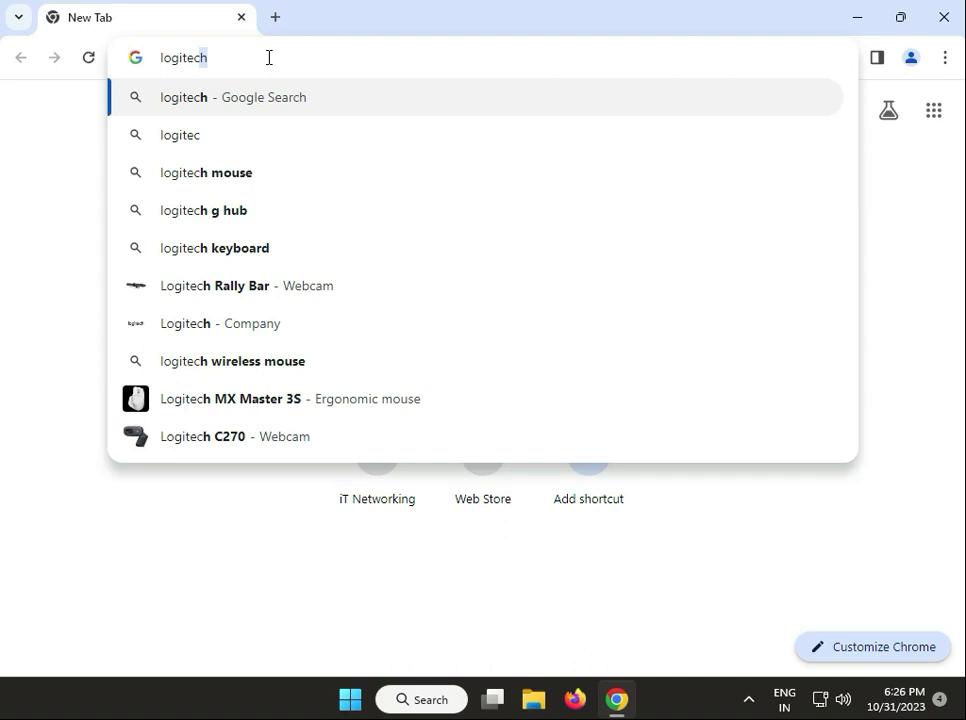
type("h")
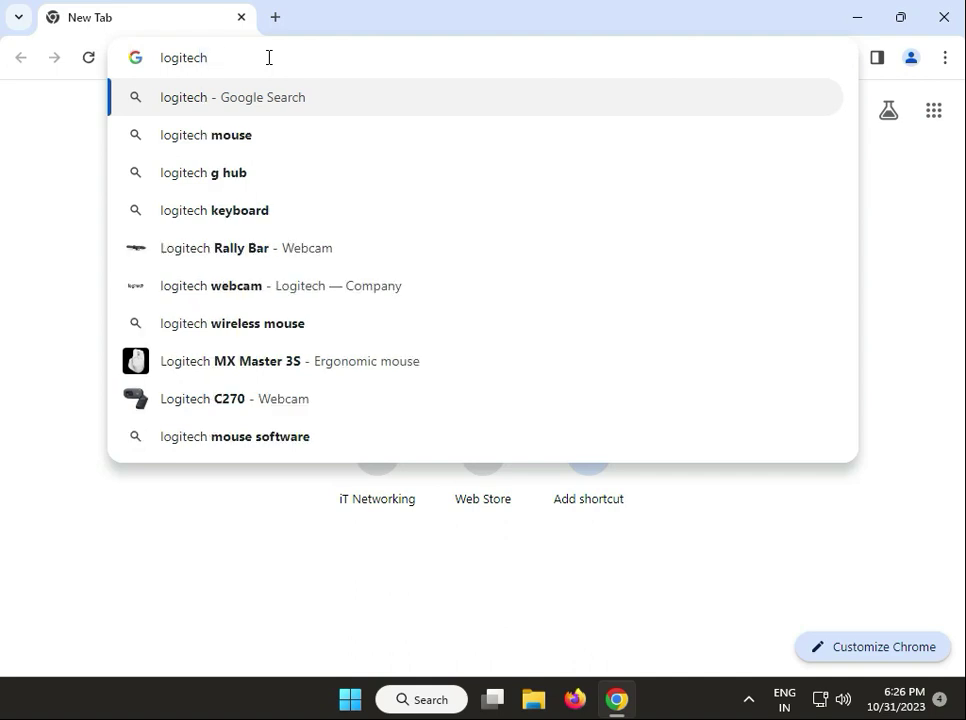
type(" head")
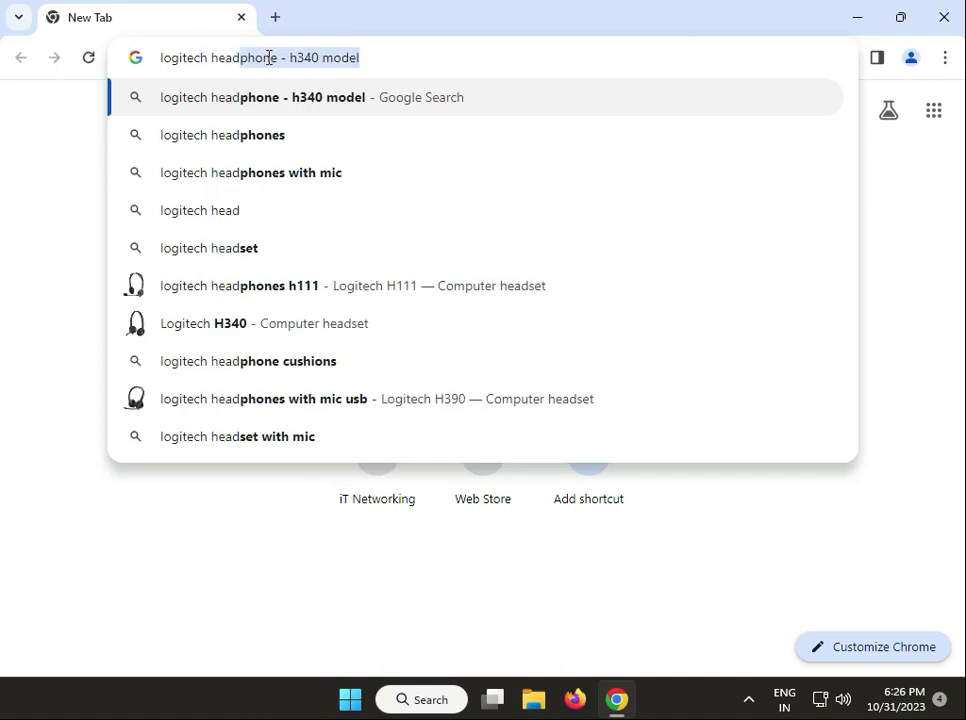
key("Right")
key("BackSpace")
key("BackSpace")
key("BackSpace")
key("BackSpace")
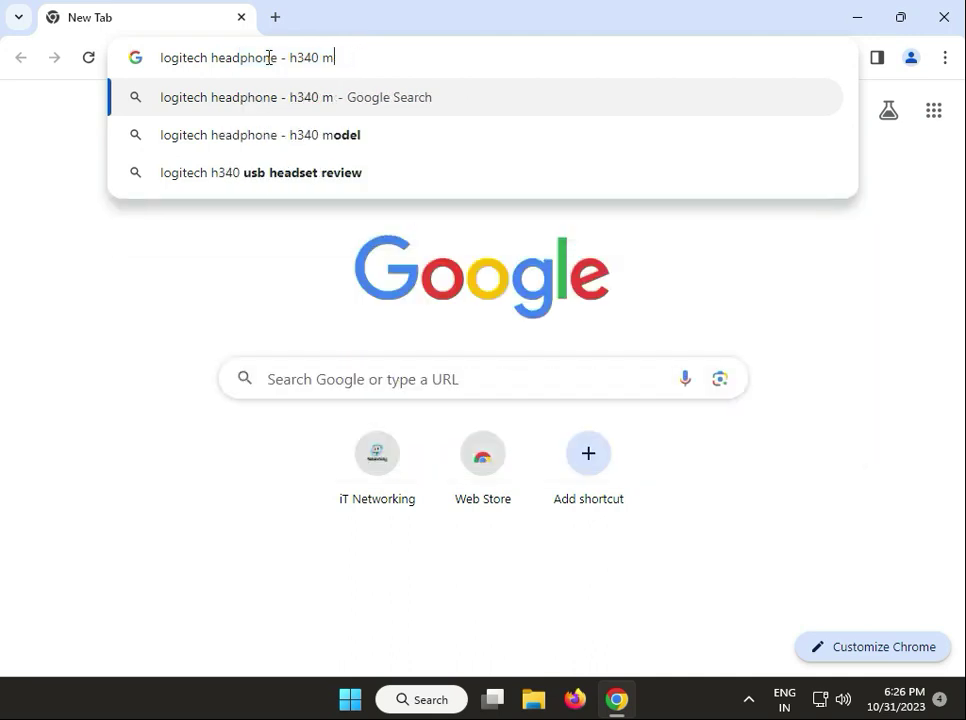
key("BackSpace")
key("BackSpace")
key("BackSpace")
key("BackSpace")
key("BackSpace")
key("BackSpace")
key("BackSpace")
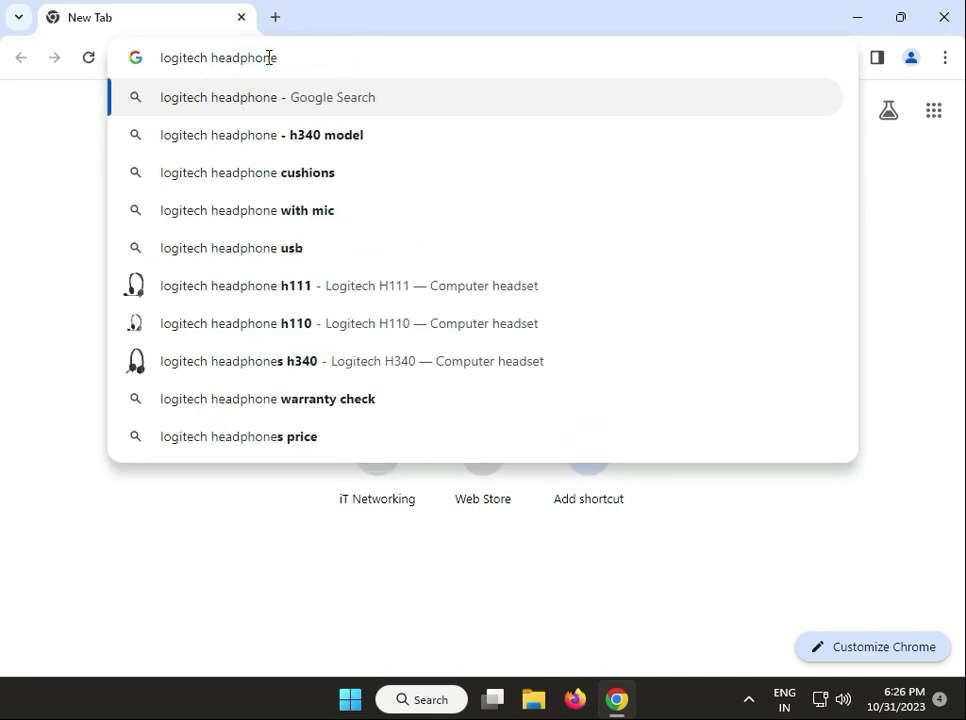
type("dri")
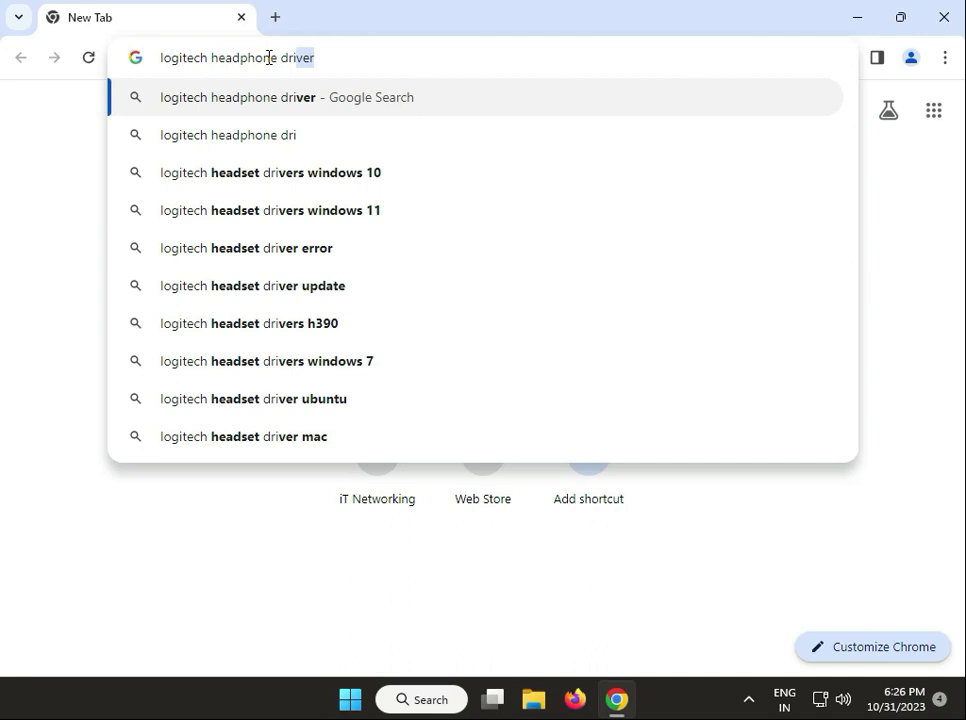
key("Return")
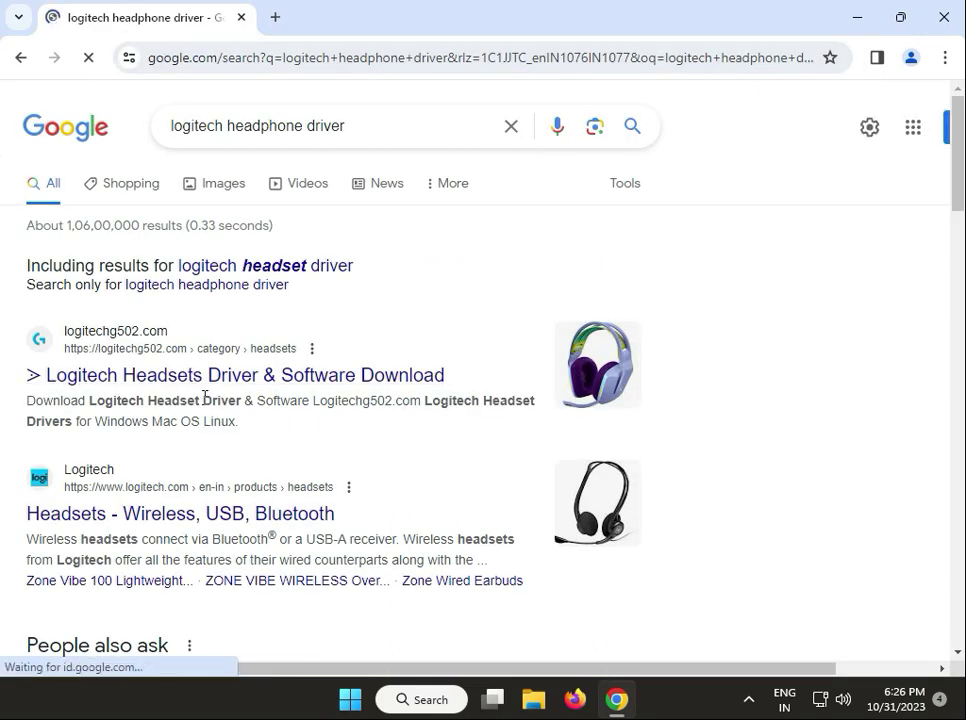
View the Headsets page on Logitech's official site, then close the browser
left_click(229, 508)
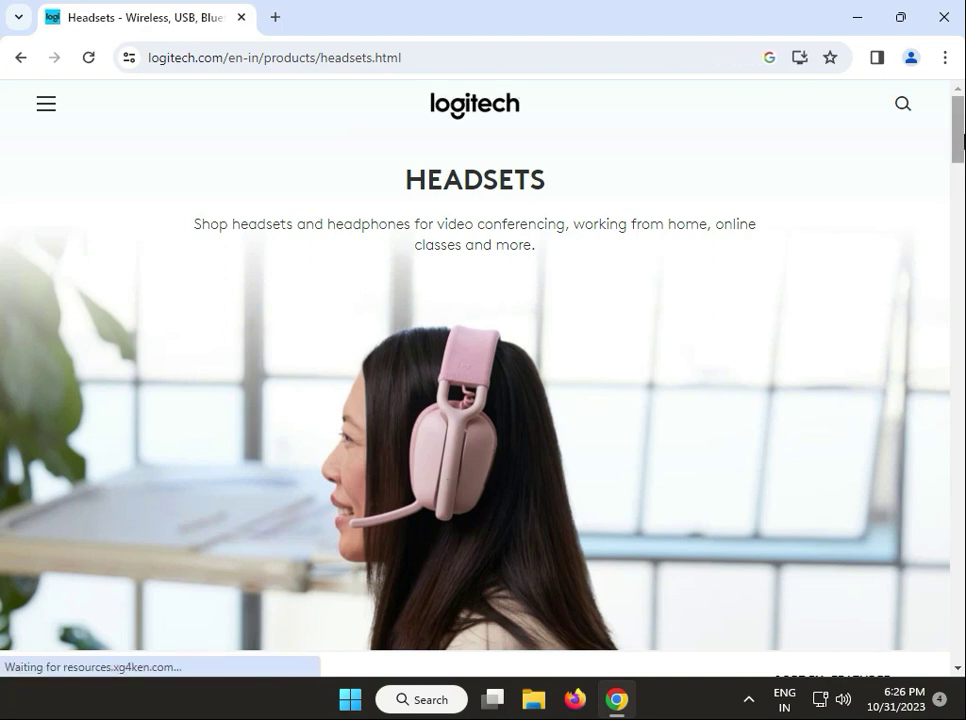
left_click_drag(958, 145, 940, 270)
left_click(940, 18)
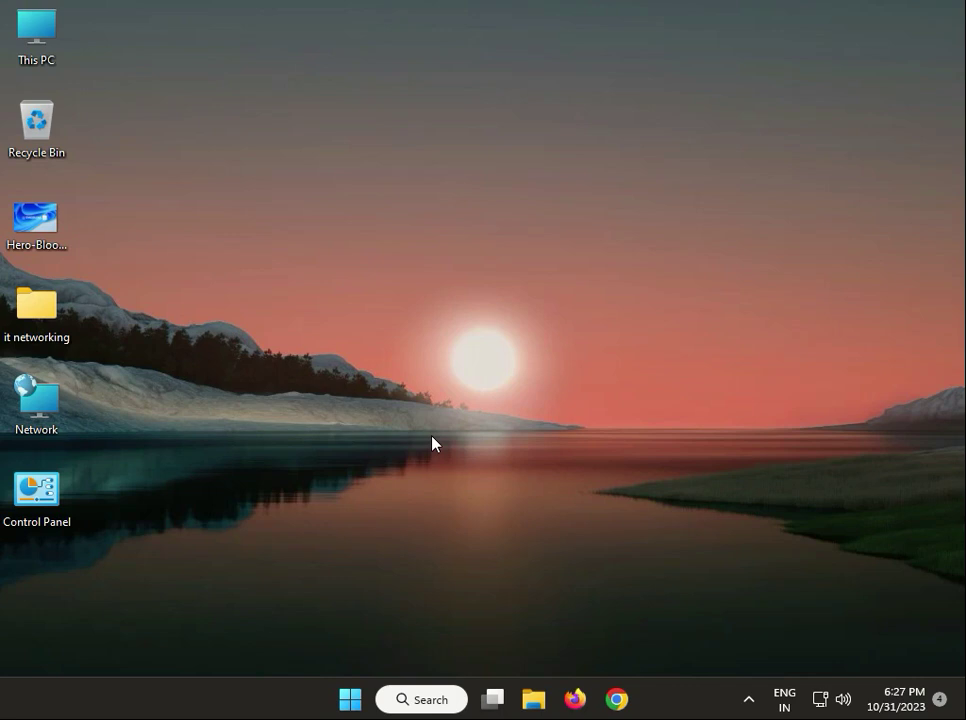
Open the Microphone app permissions in the Windows Privacy & security settings
left_click(349, 699)
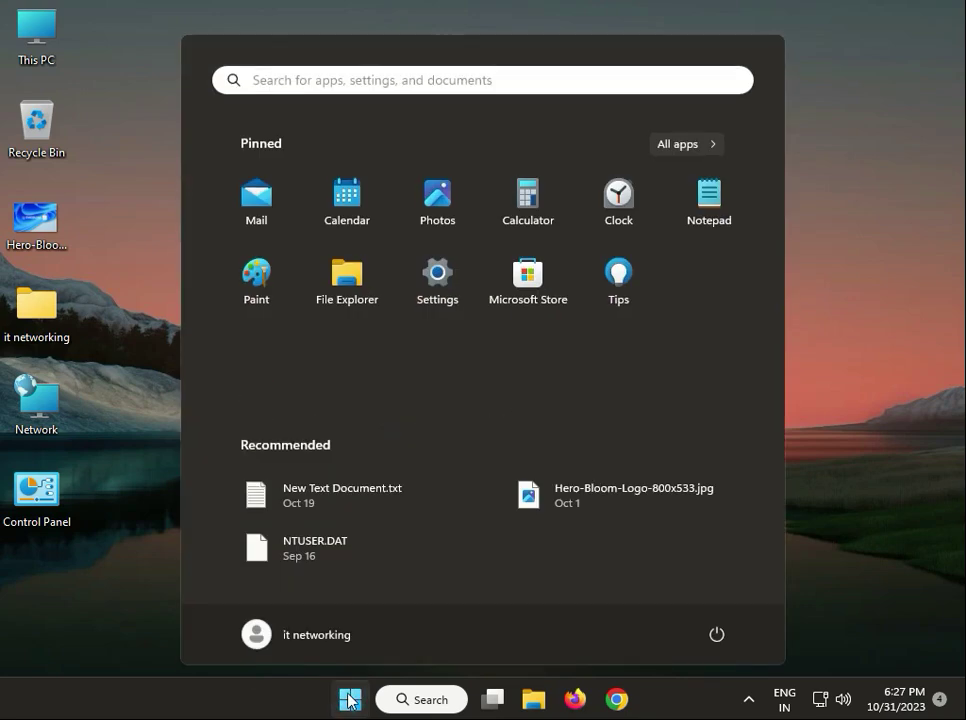
left_click(440, 292)
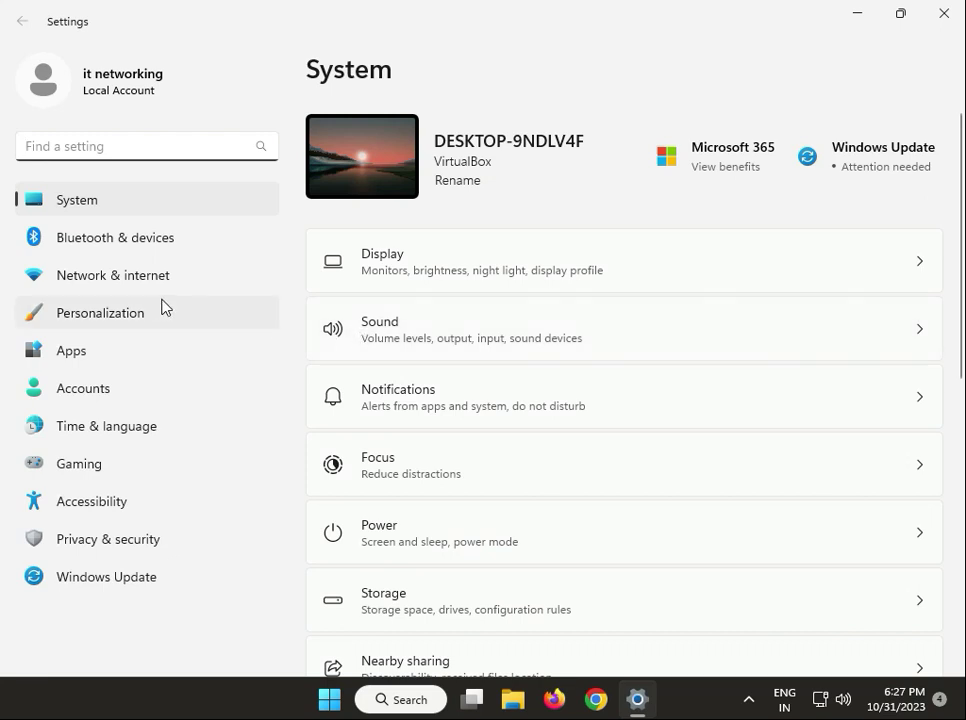
left_click(148, 541)
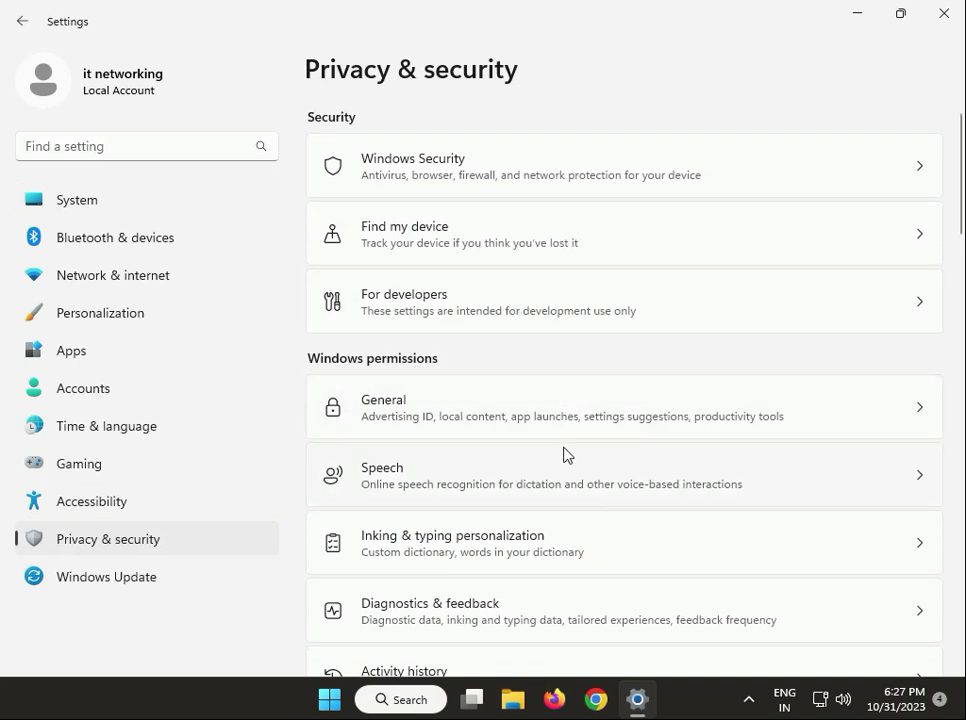
left_click_drag(958, 250, 924, 377)
left_click(683, 415)
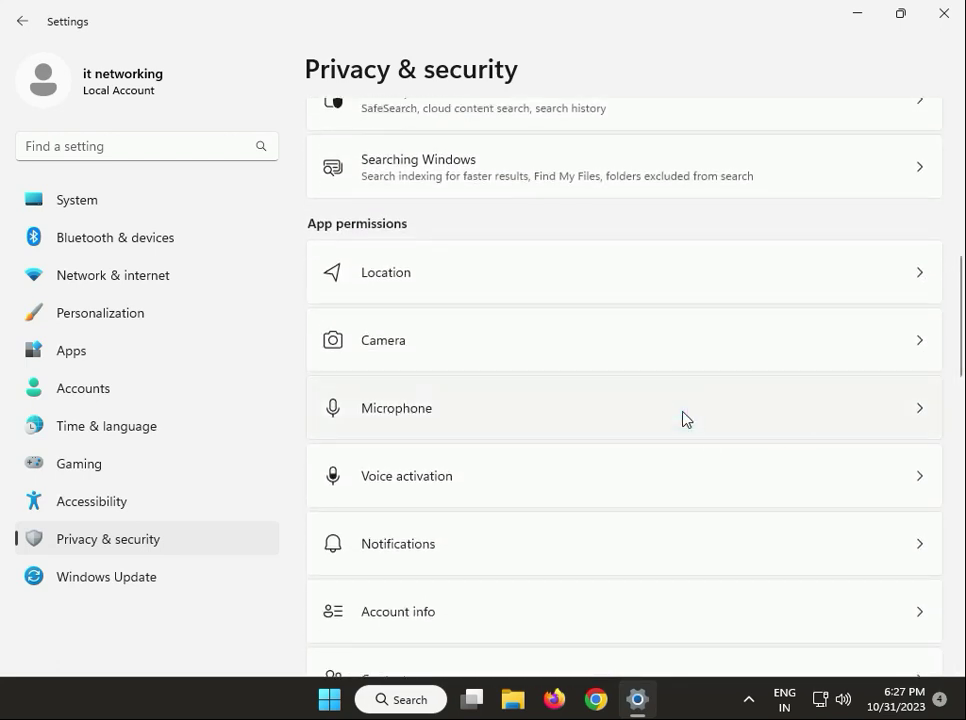
Turn Microphone access off and back on, and allow Desktop App Web Viewer to use the microphone
left_click(912, 205)
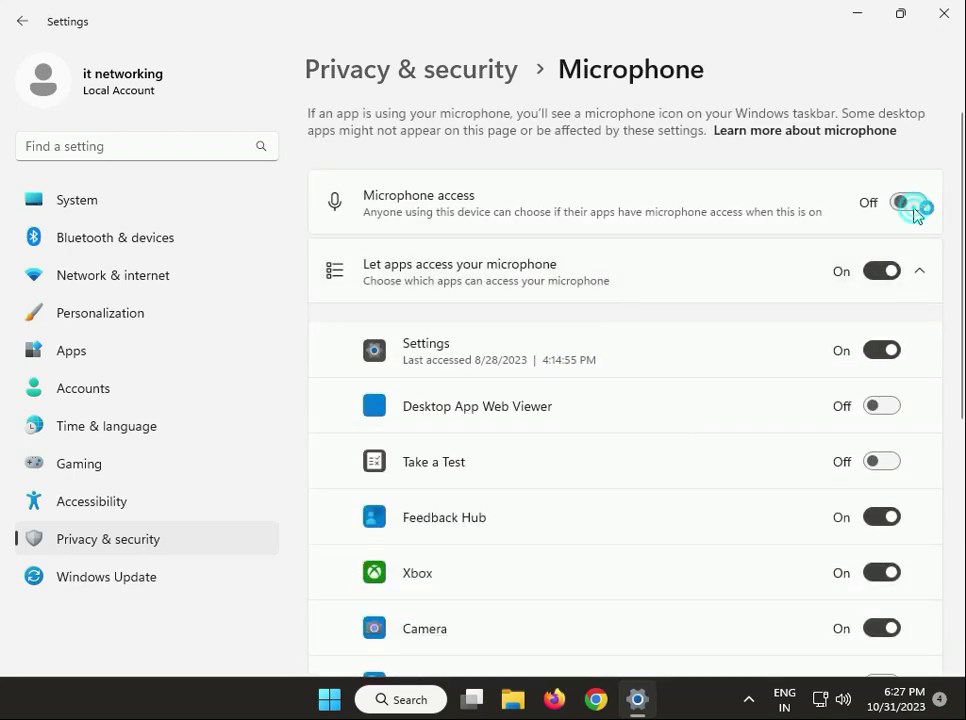
left_click(912, 205)
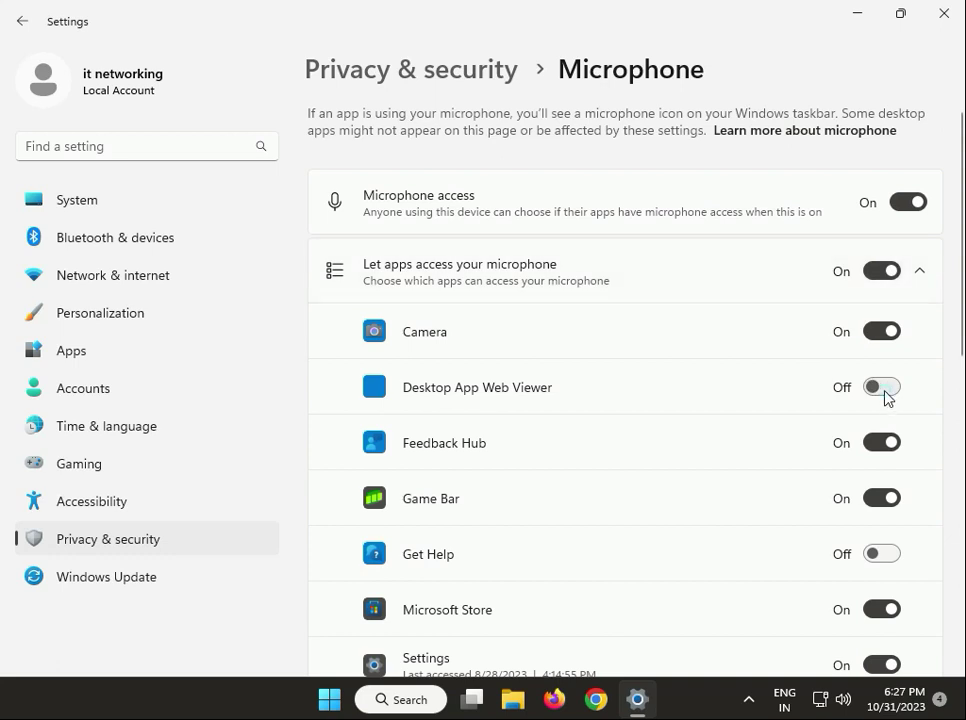
left_click(887, 398)
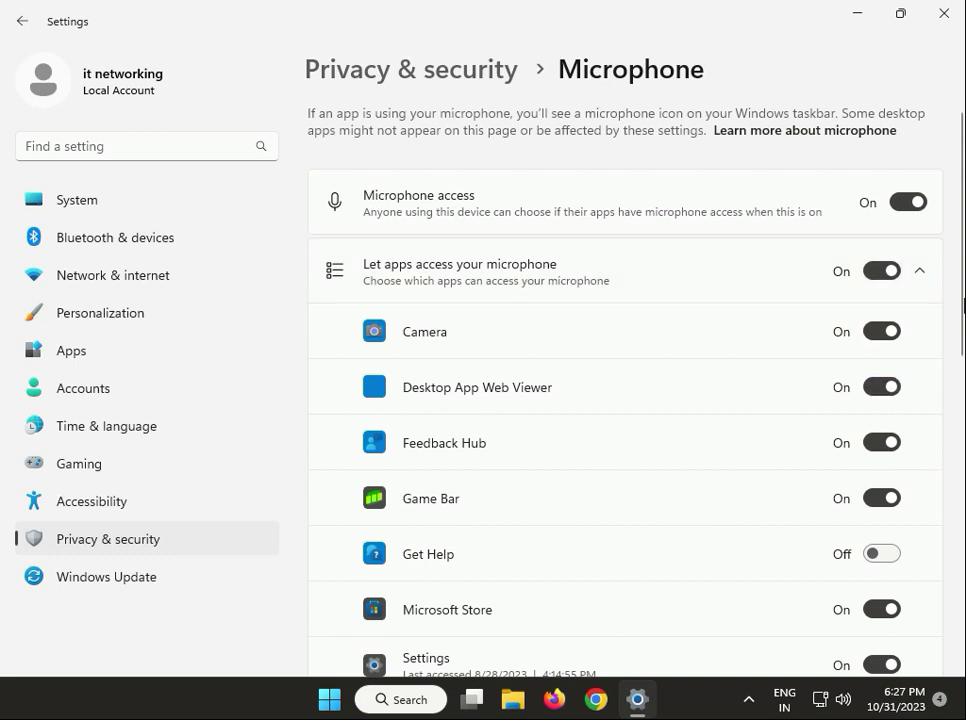
Allow Sound Recorder, WhatsApp, Take a Test and WhatsApp Beta to access the microphone, then close Settings
left_click_drag(959, 291, 949, 433)
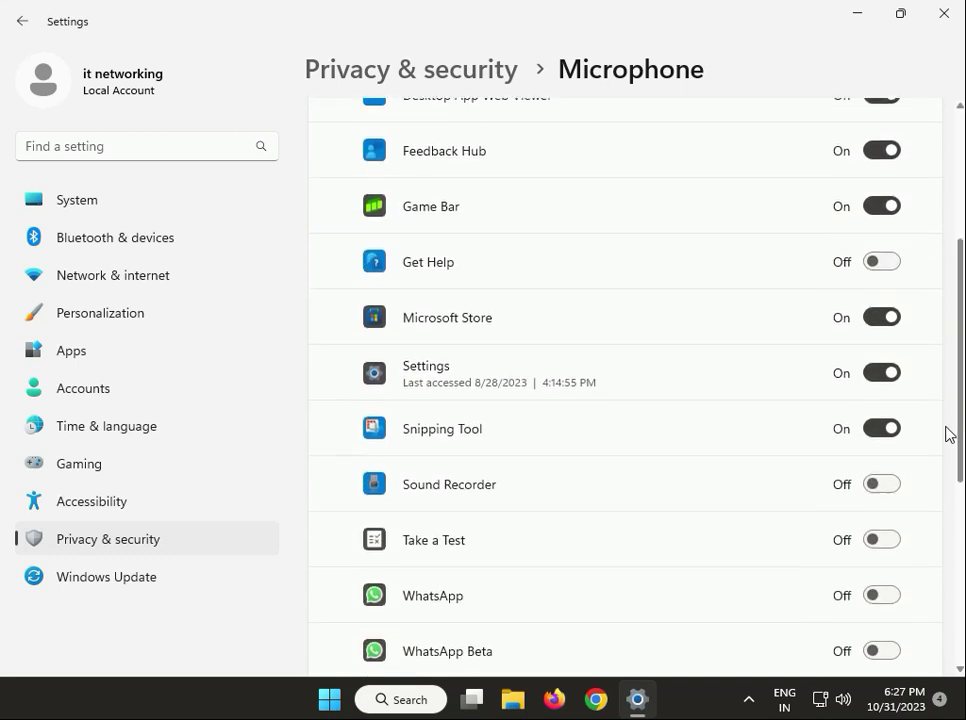
left_click(877, 481)
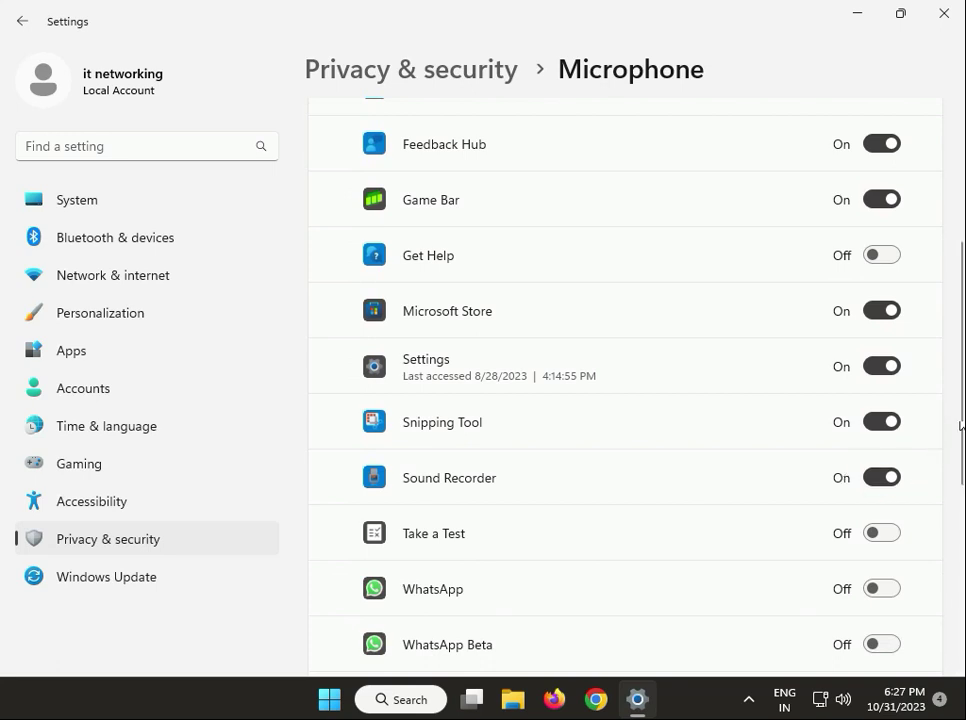
left_click_drag(960, 420, 955, 471)
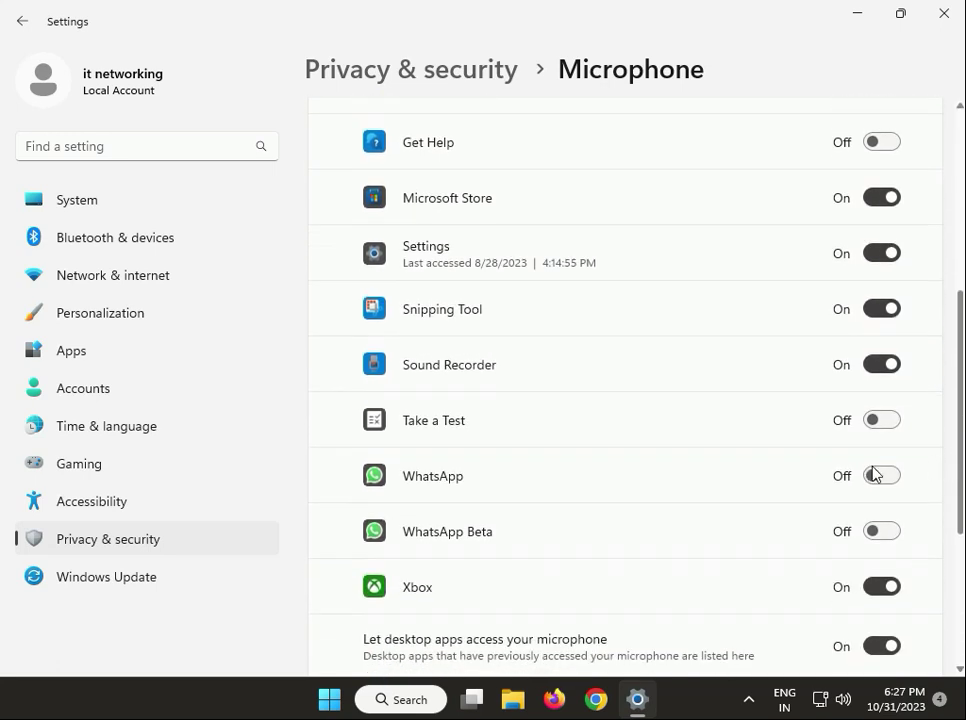
left_click(873, 472)
left_click(877, 424)
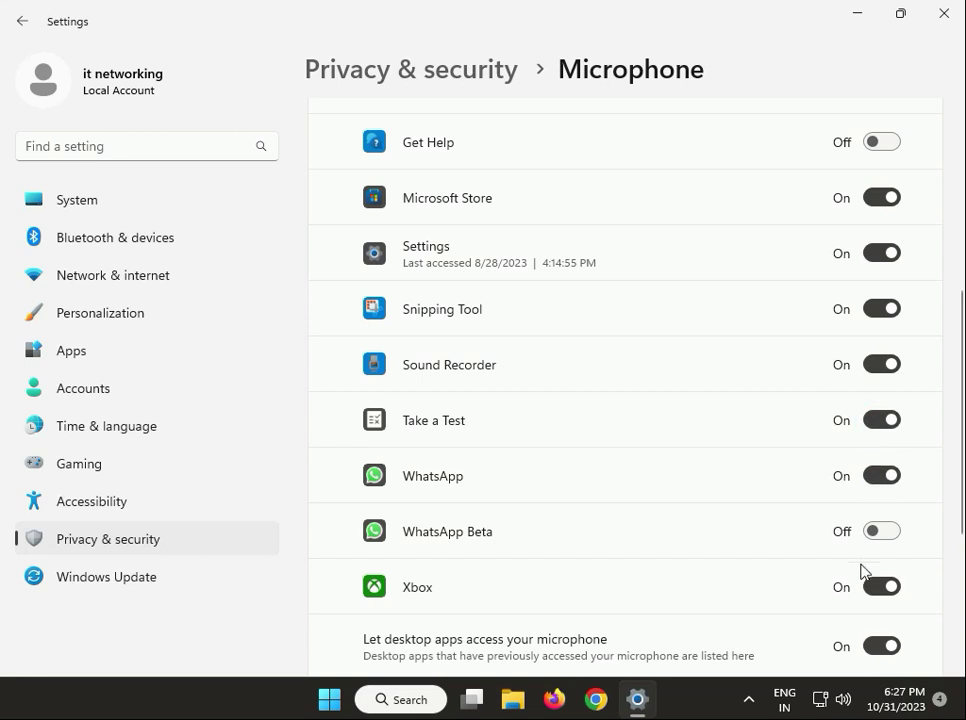
left_click(883, 537)
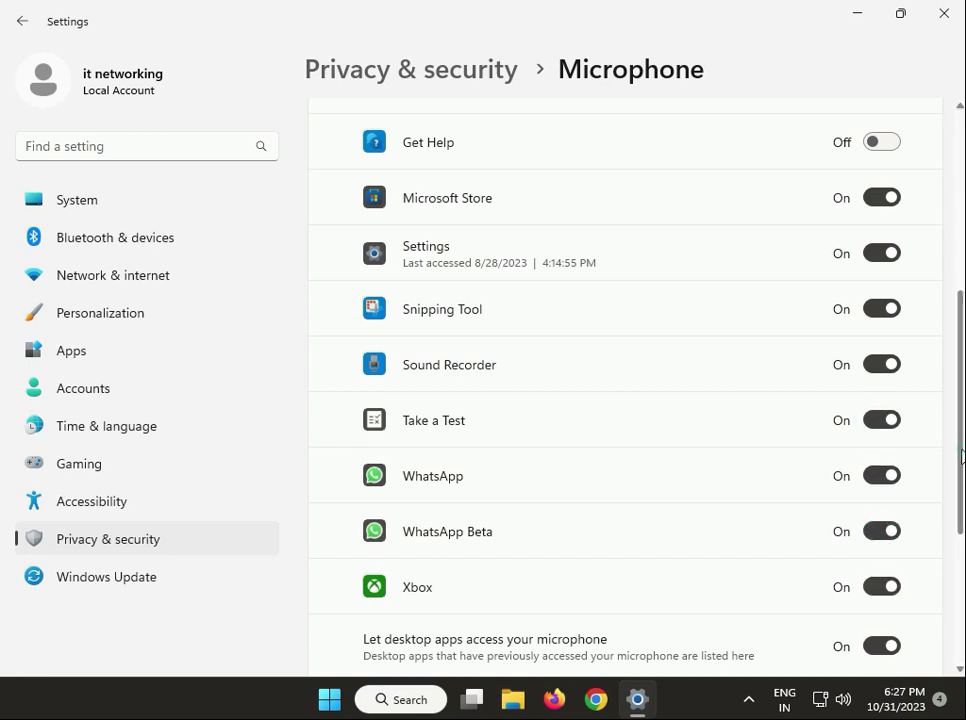
left_click_drag(961, 461, 961, 518)
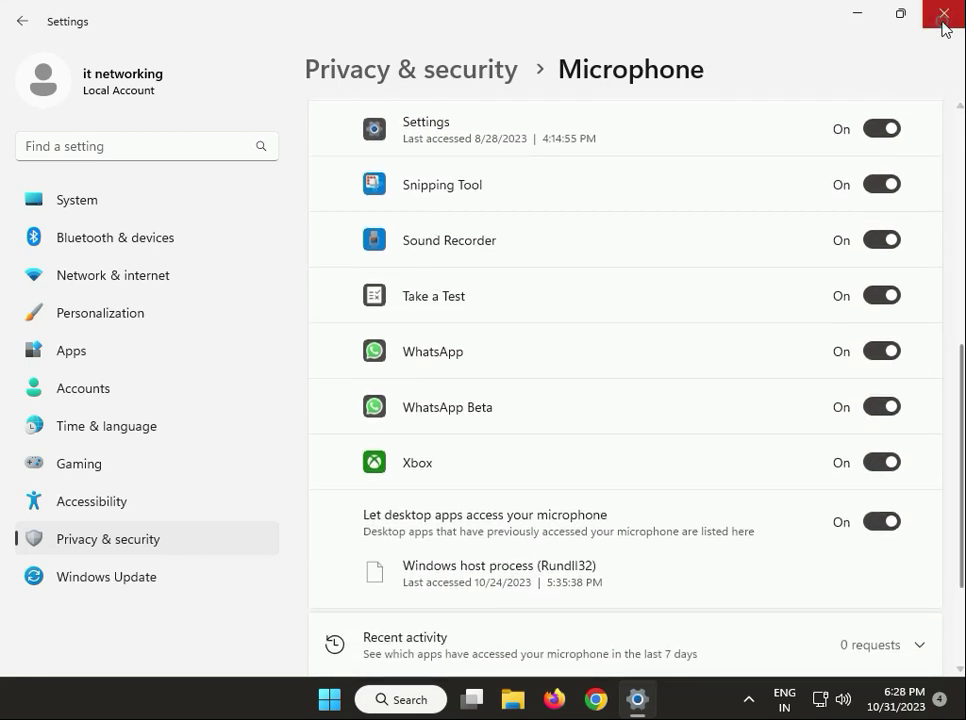
left_click(942, 18)
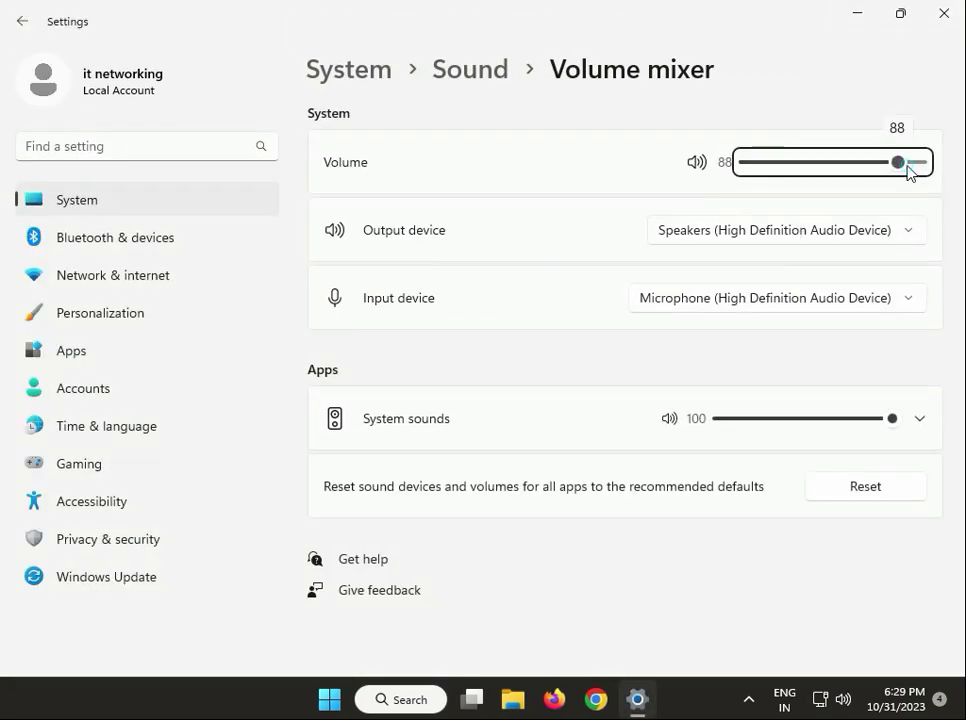
Set the system volume to 100 in the Volume mixer, check the output and input device choices, and close Settings
left_click_drag(908, 172, 938, 175)
left_click(906, 235)
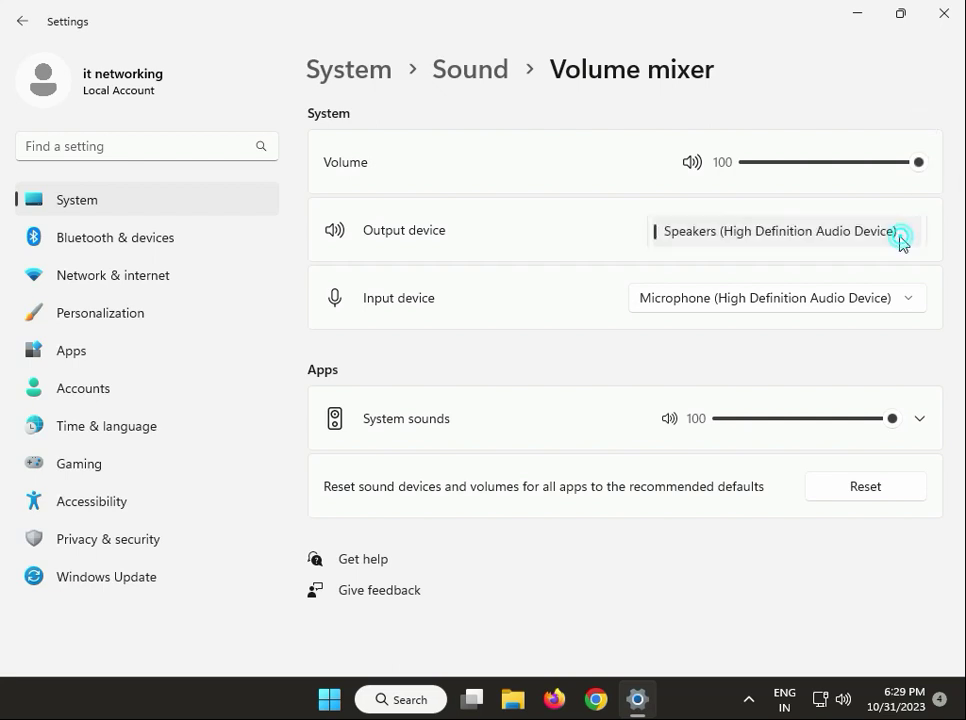
left_click(841, 300)
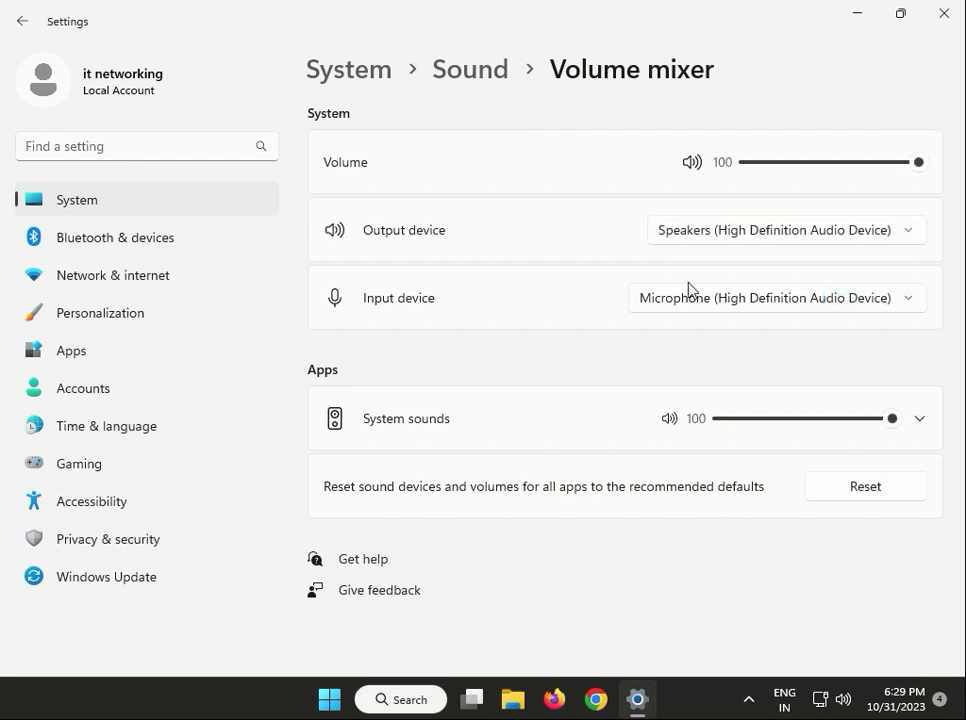
left_click(937, 22)
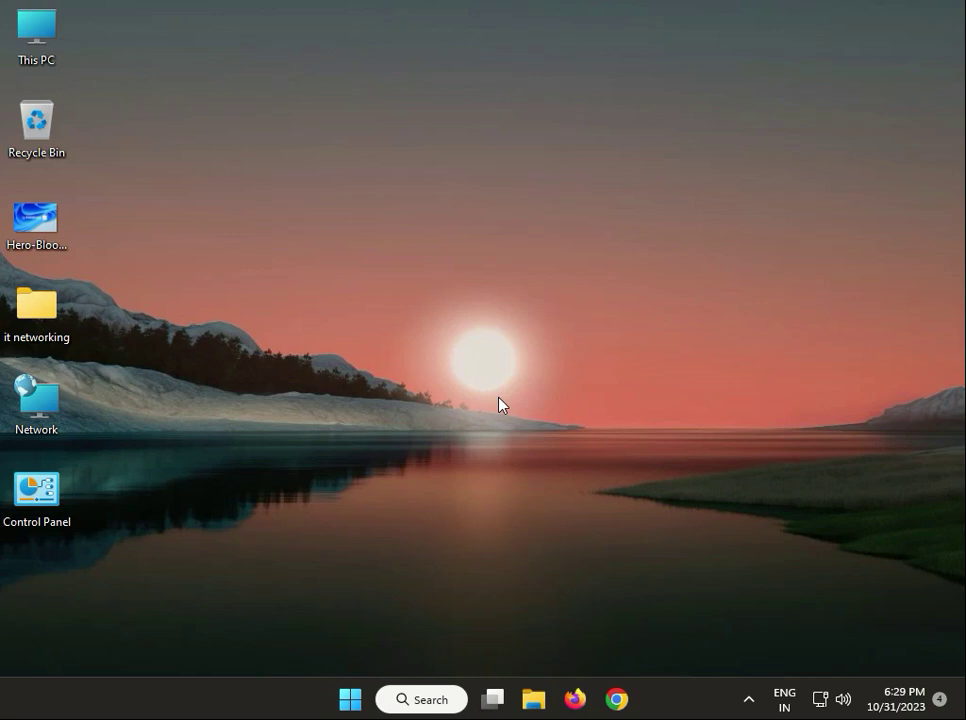
Open the Windows Services console by running services.msc
left_click(307, 578)
key("super+r")
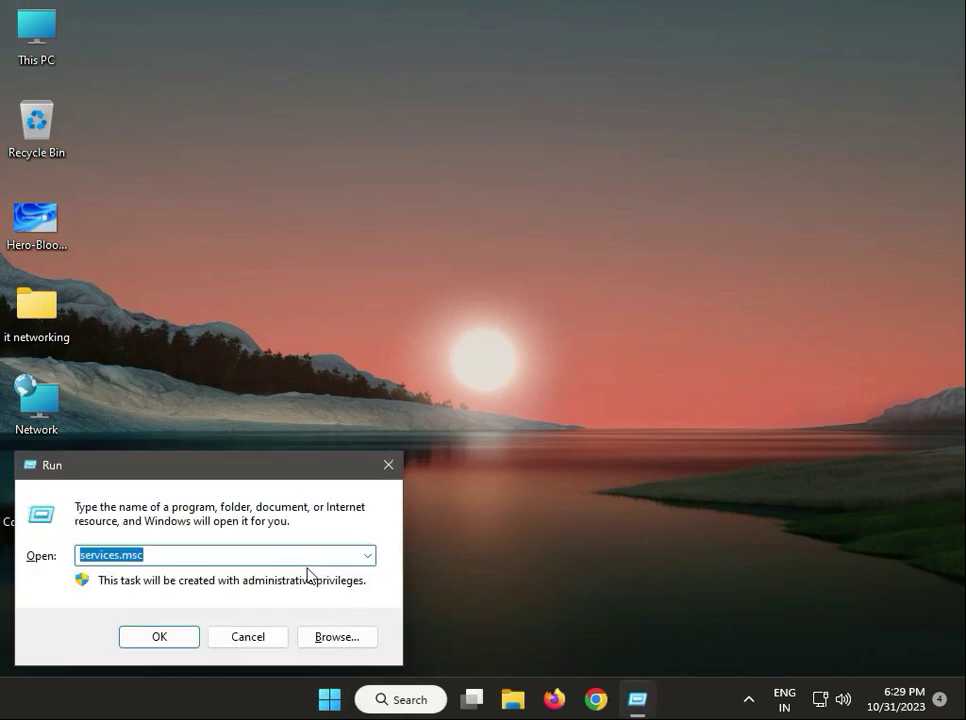
left_click(145, 555)
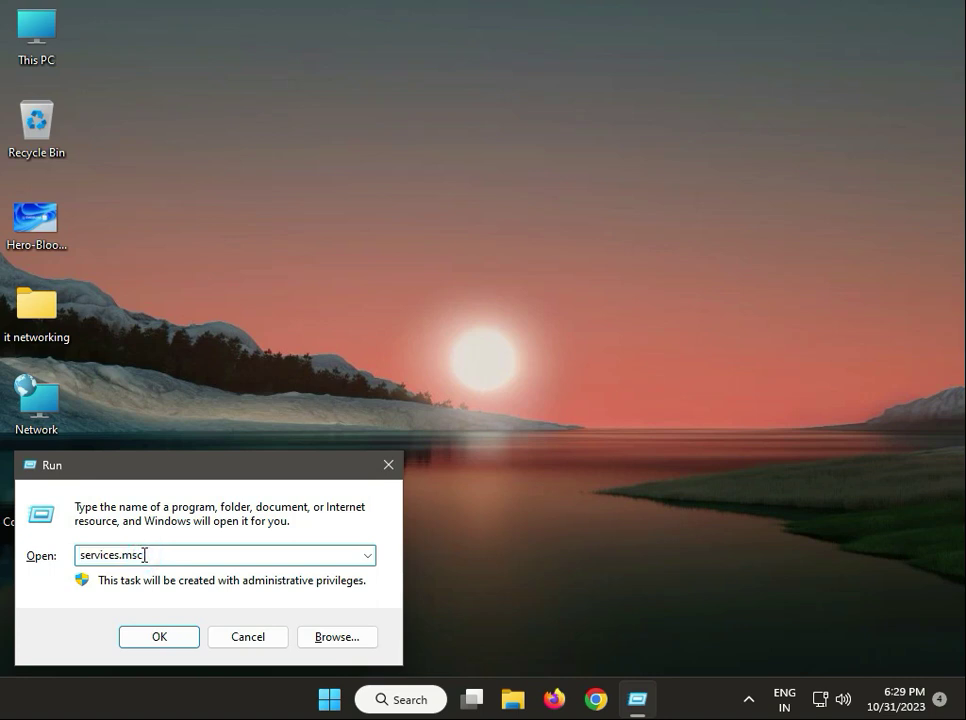
left_click(150, 631)
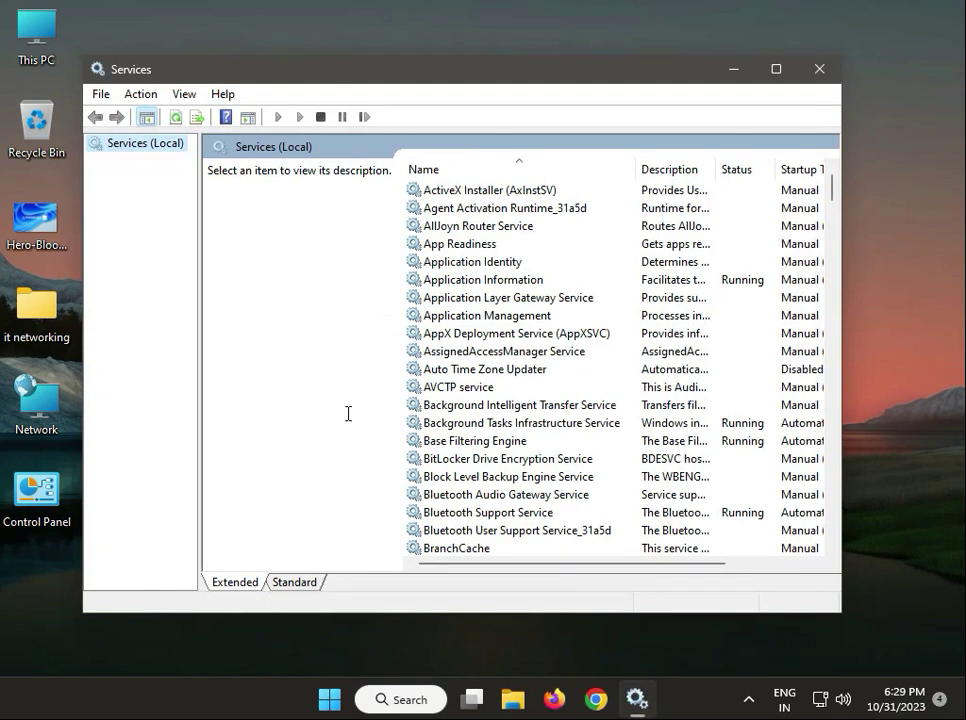
Restart the Windows Audio service and close the Services console
left_click(431, 374)
key("w")
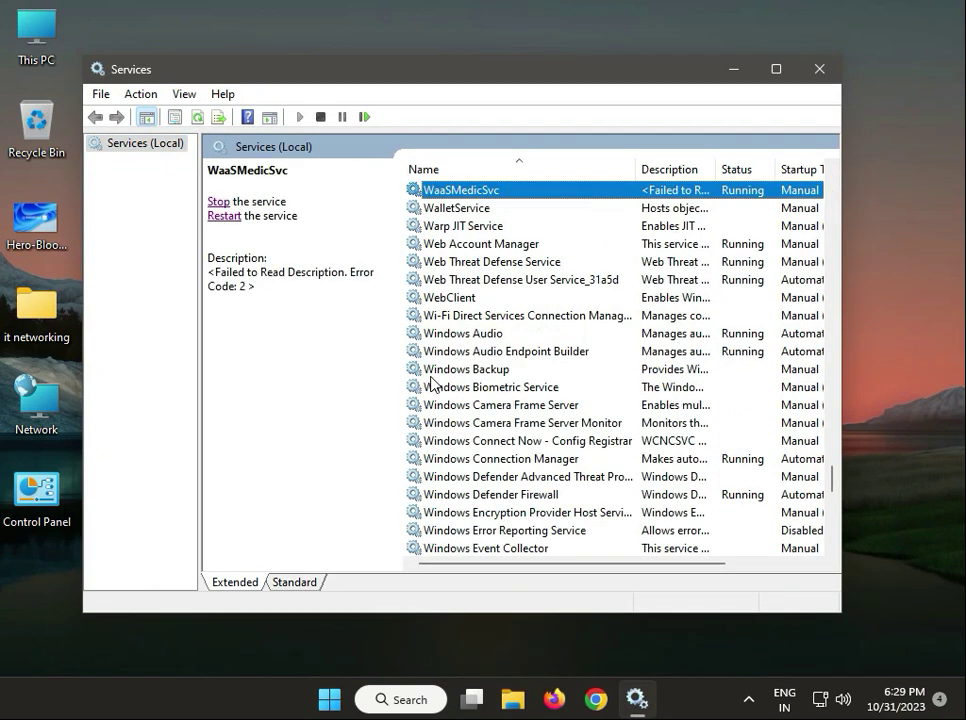
left_click(488, 334)
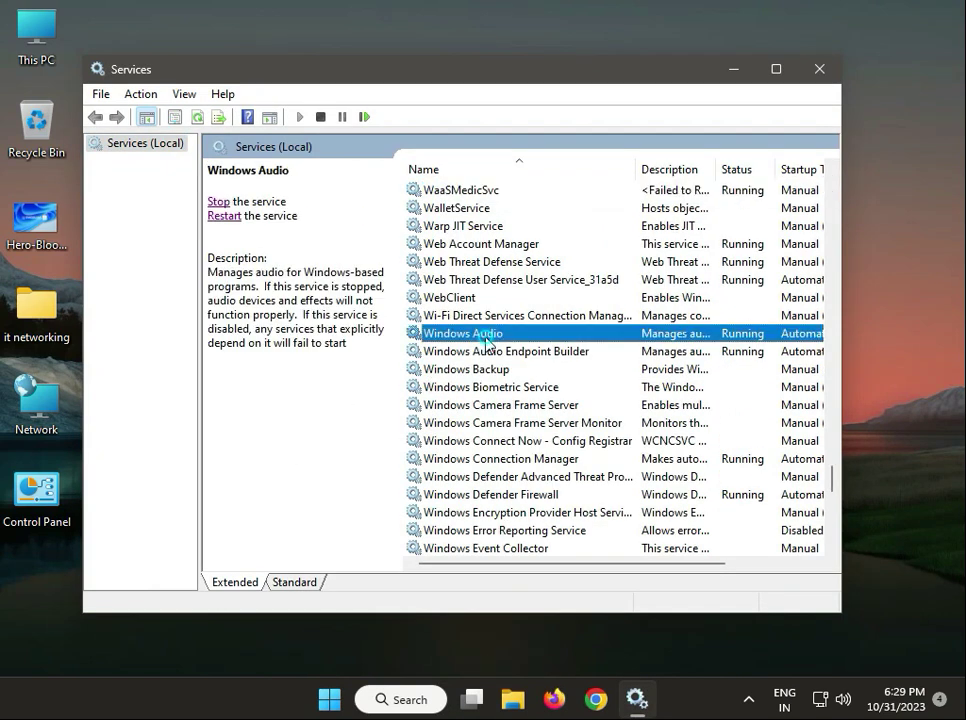
left_click(222, 216)
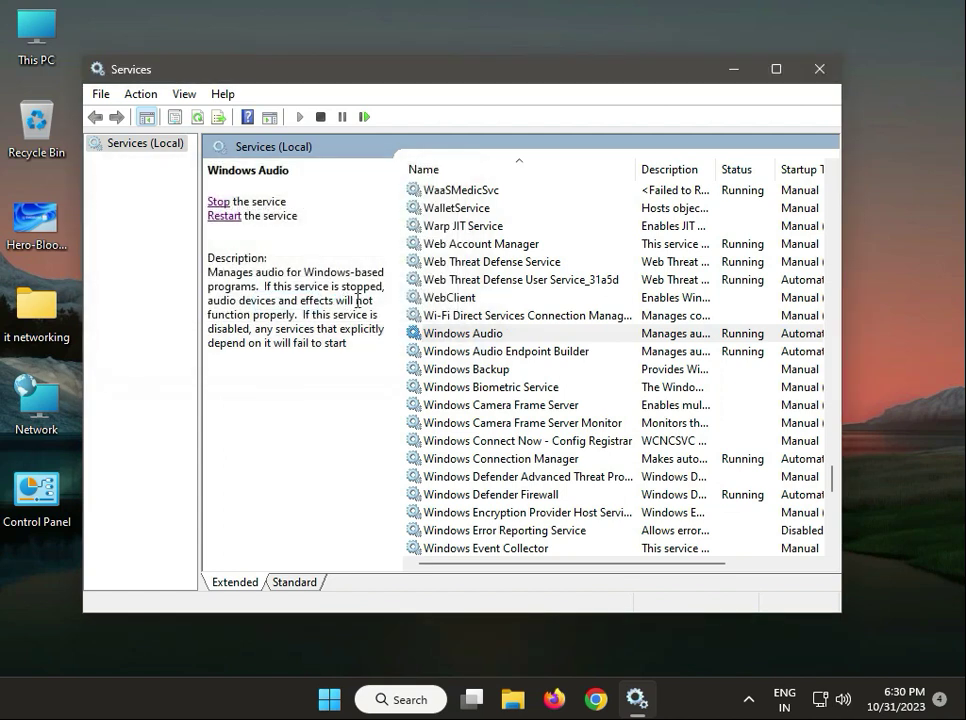
left_click(821, 70)
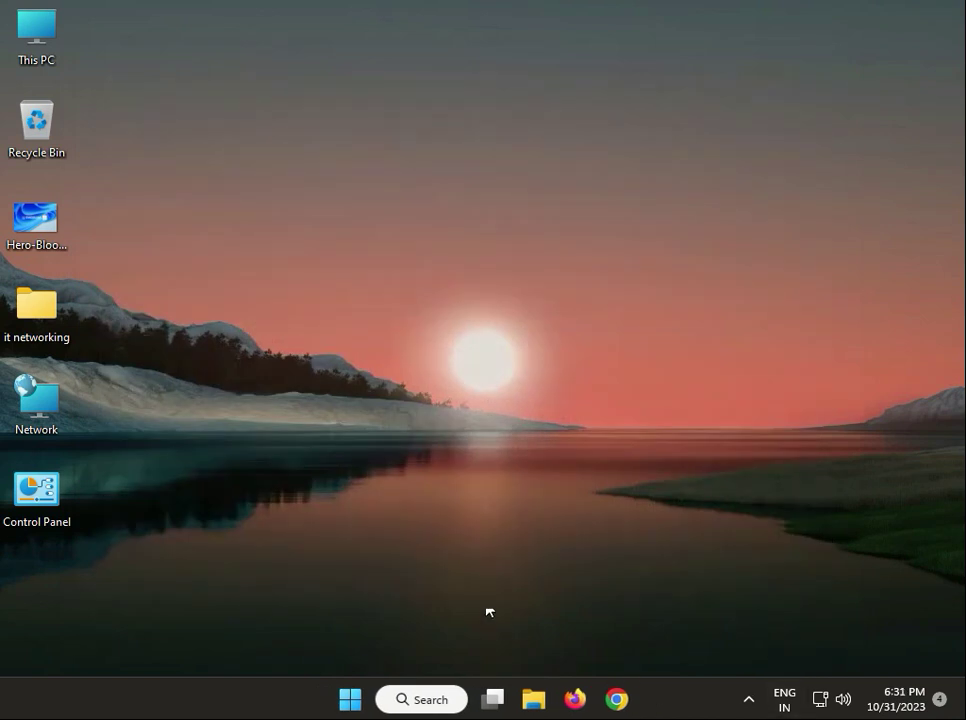
Open Device Manager and disable the High Definition Audio Device under Sound, video and game controllers
right_click(346, 698)
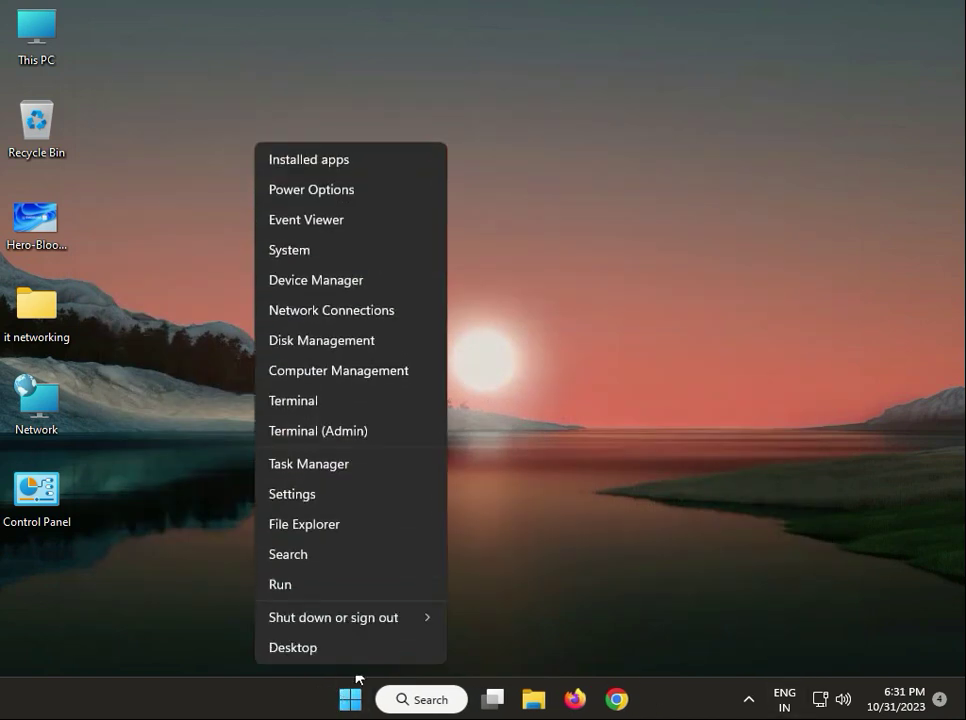
left_click(353, 287)
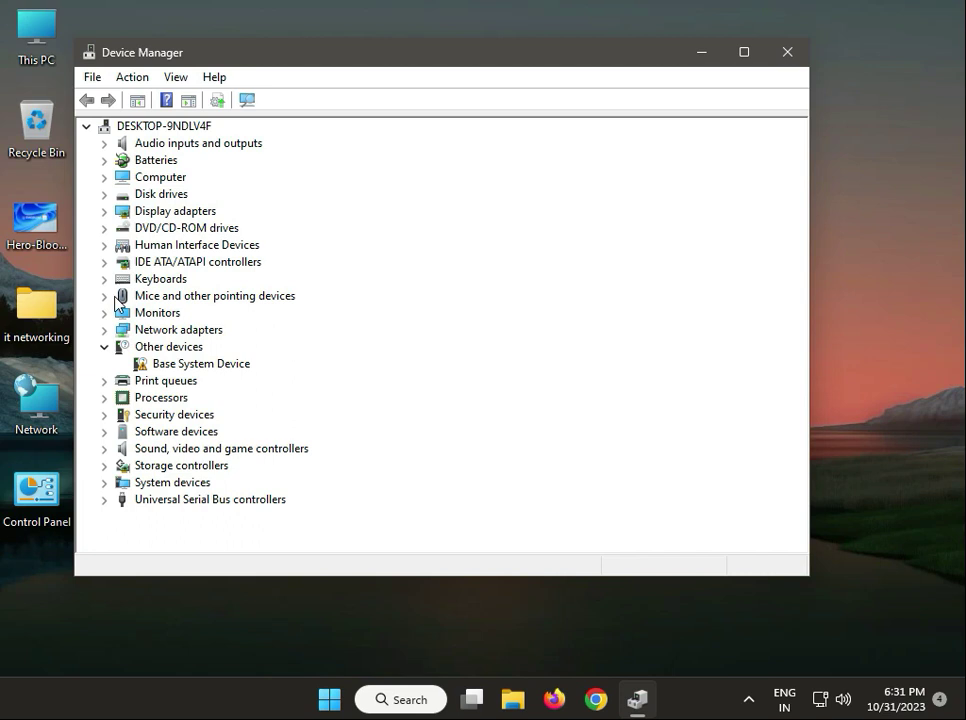
left_click(106, 449)
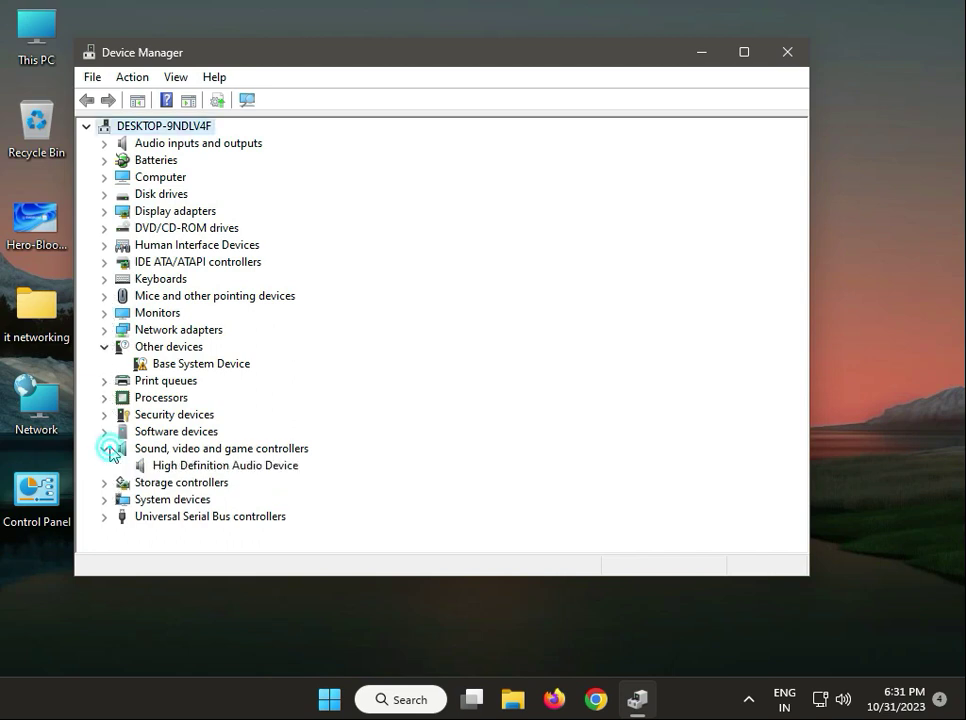
left_click(160, 465)
right_click(210, 468)
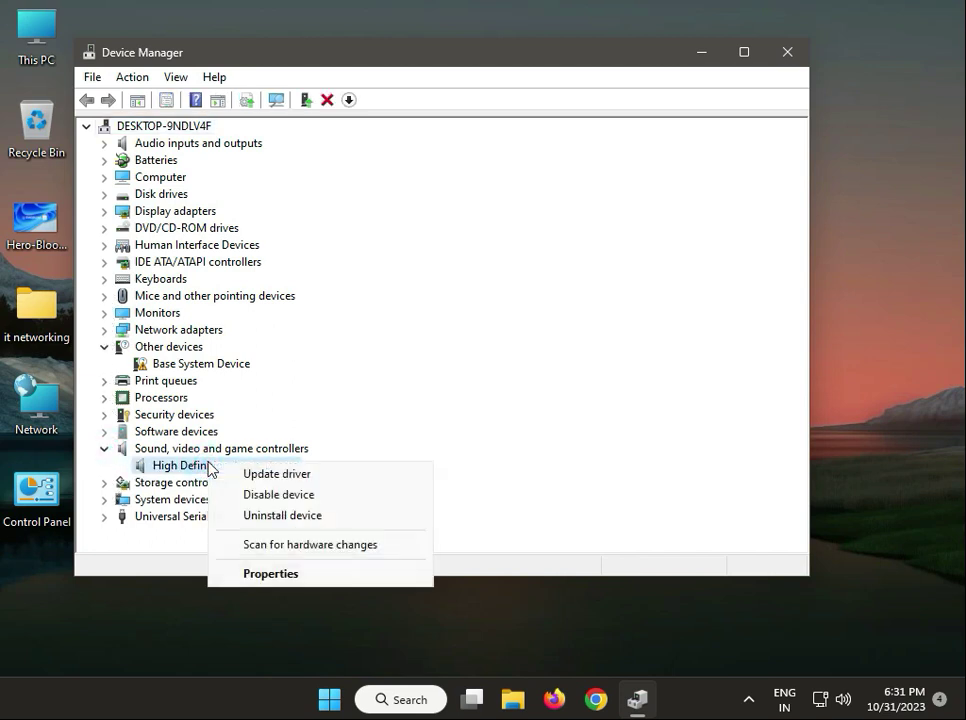
left_click(274, 496)
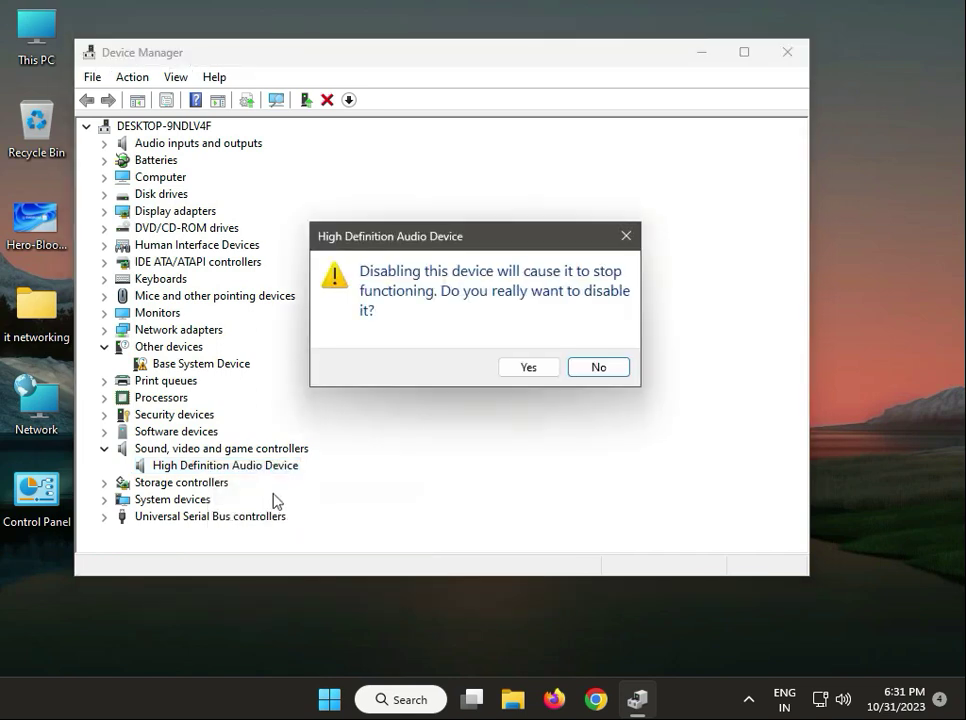
left_click(524, 368)
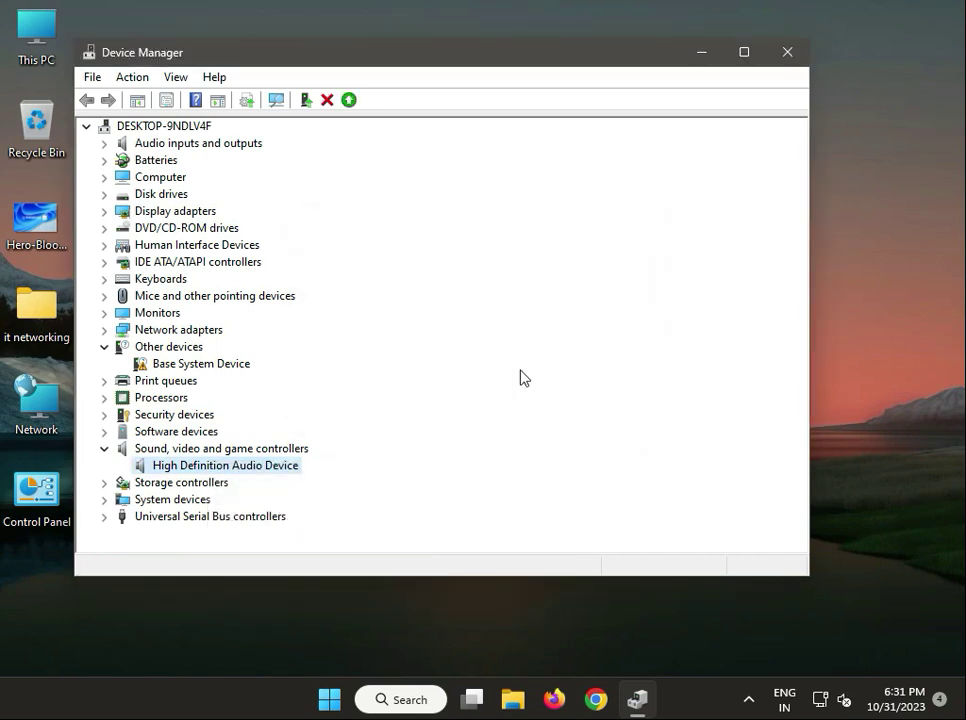
Scan for hardware changes and enable the High Definition Audio Device again
left_click(275, 106)
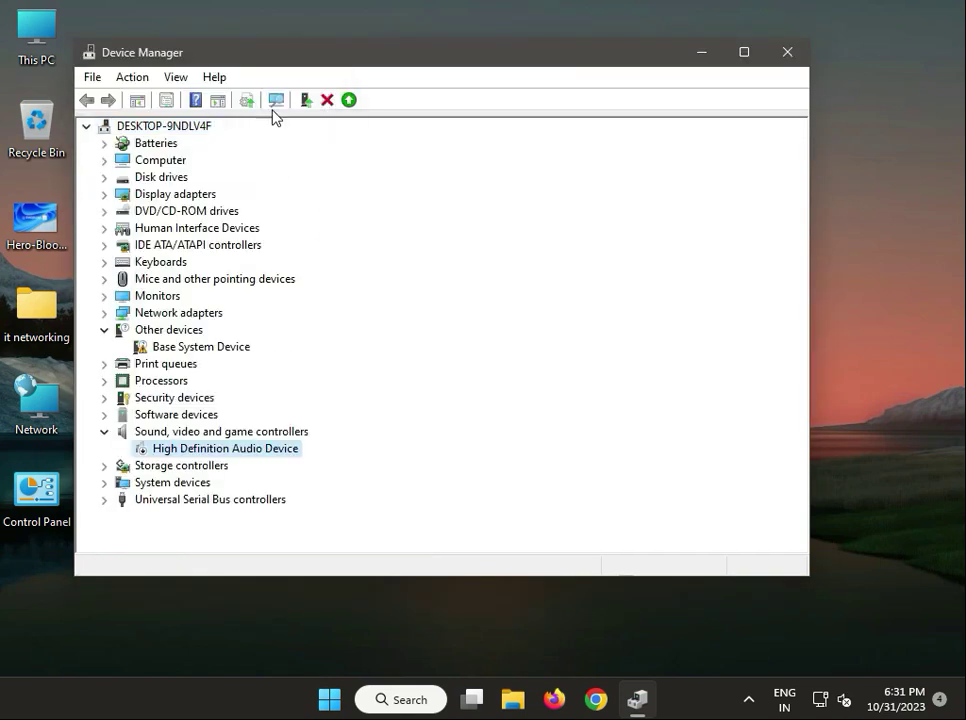
right_click(217, 452)
left_click(252, 482)
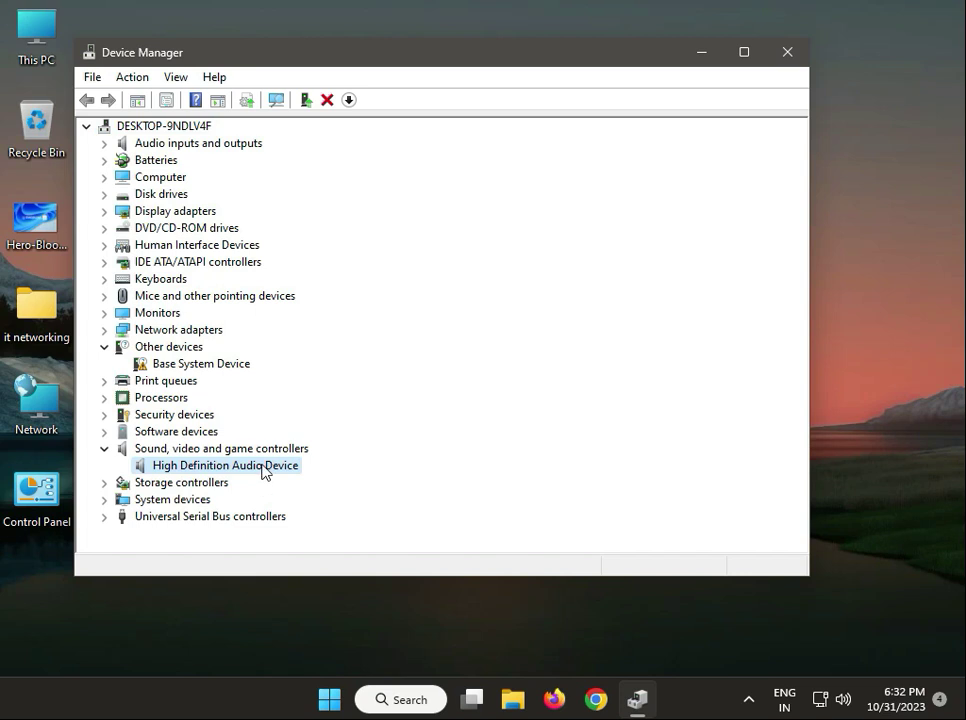
Search automatically for updated drivers for the High Definition Audio Device, then close the driver wizard and Device Manager
right_click(265, 472)
left_click(312, 477)
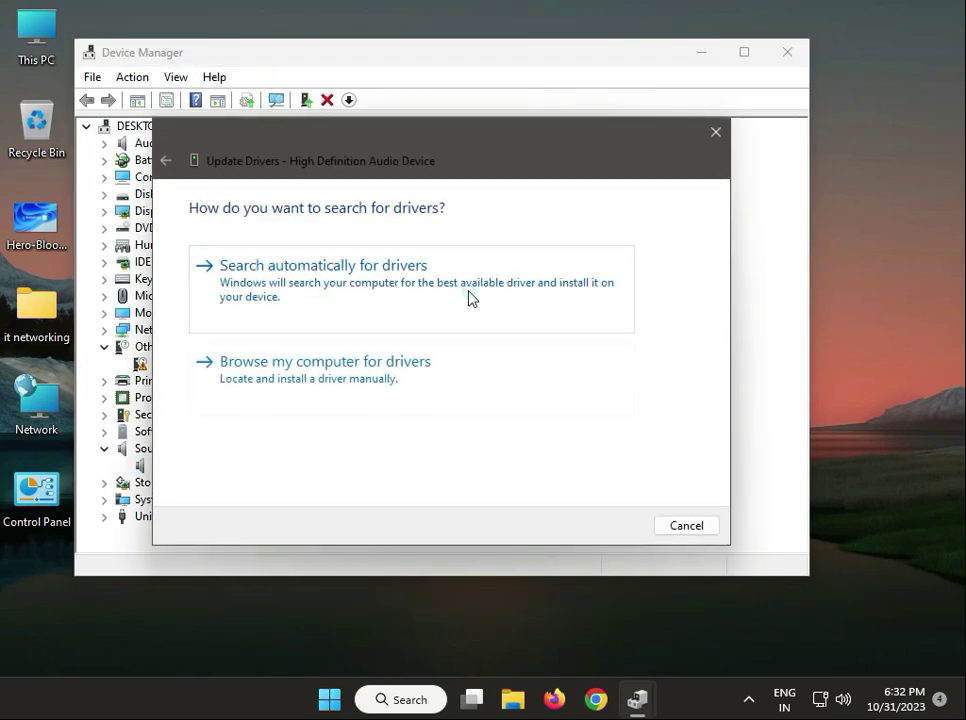
left_click(471, 298)
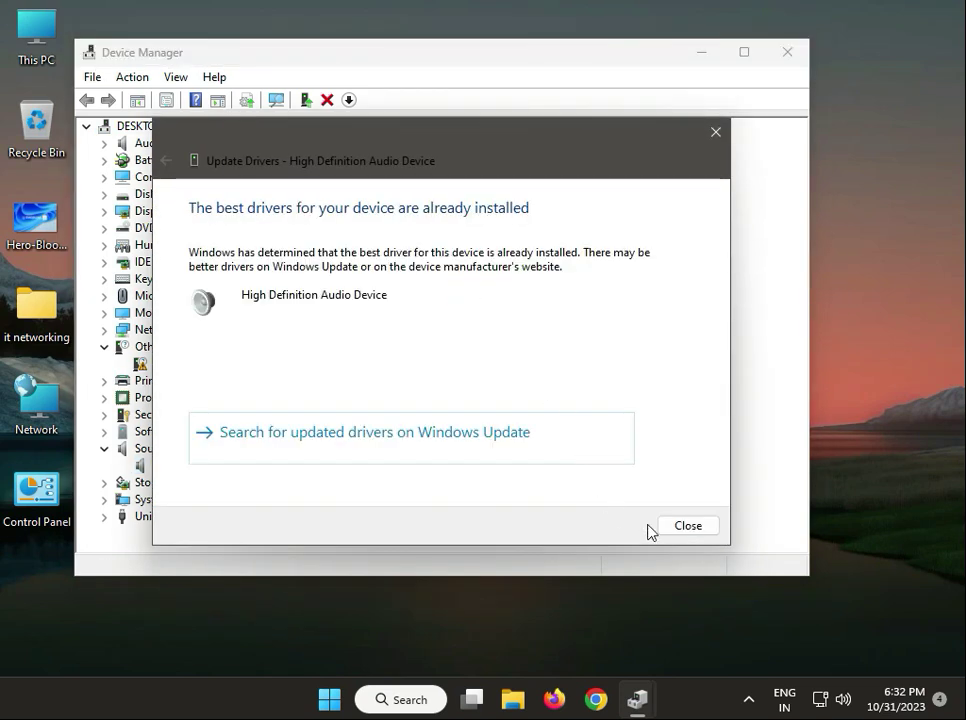
left_click(681, 525)
left_click(789, 57)
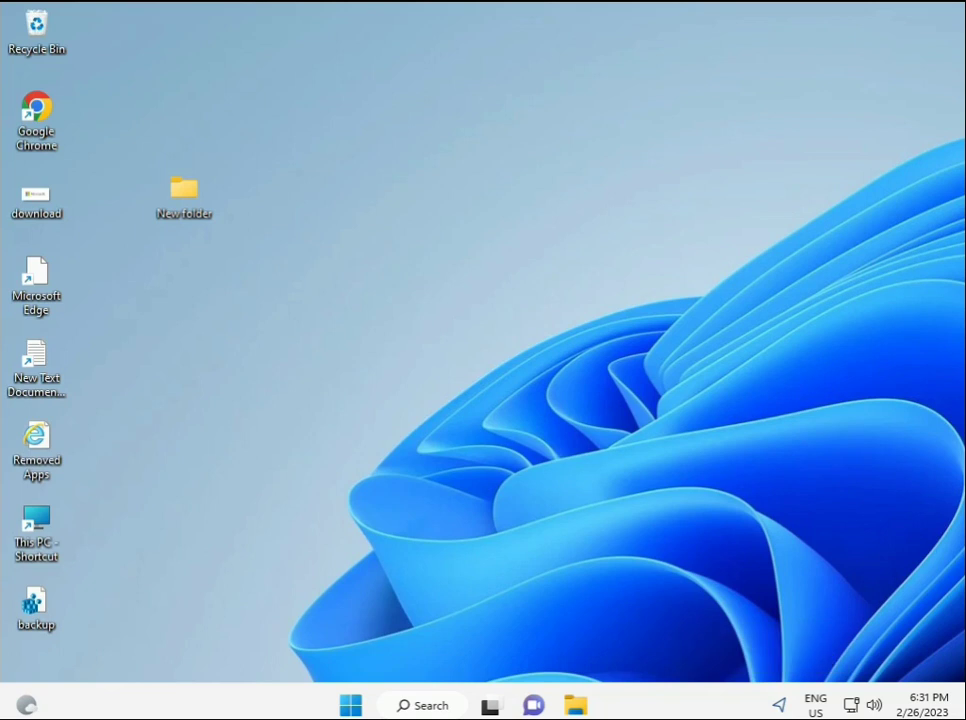
Search Windows for cmd and open Command Prompt as administrator
left_click(350, 705)
left_click(420, 705)
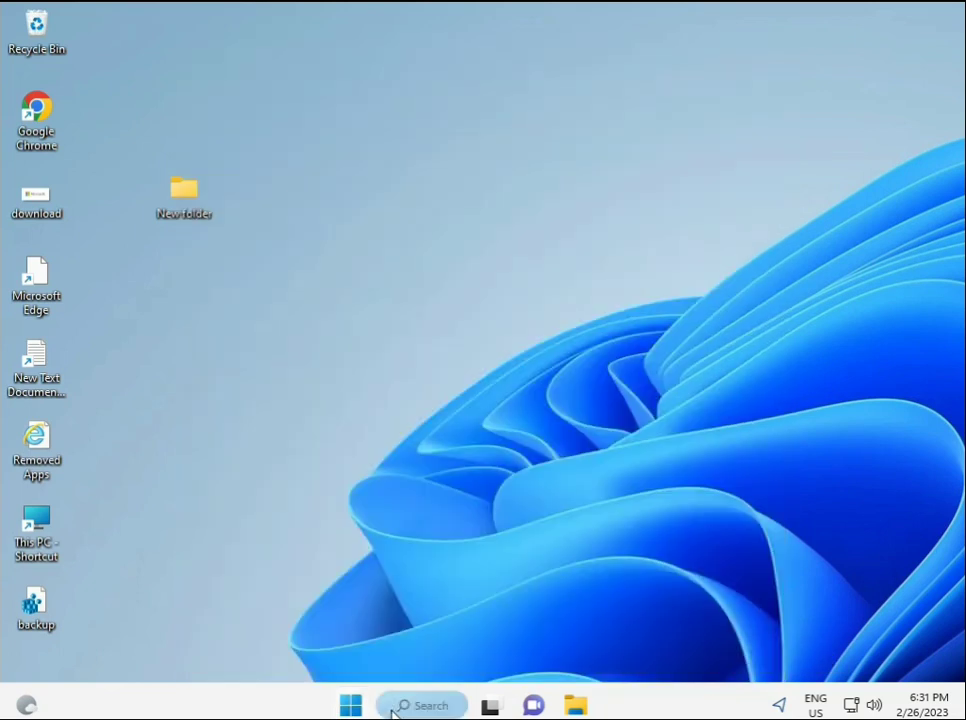
type("cmd")
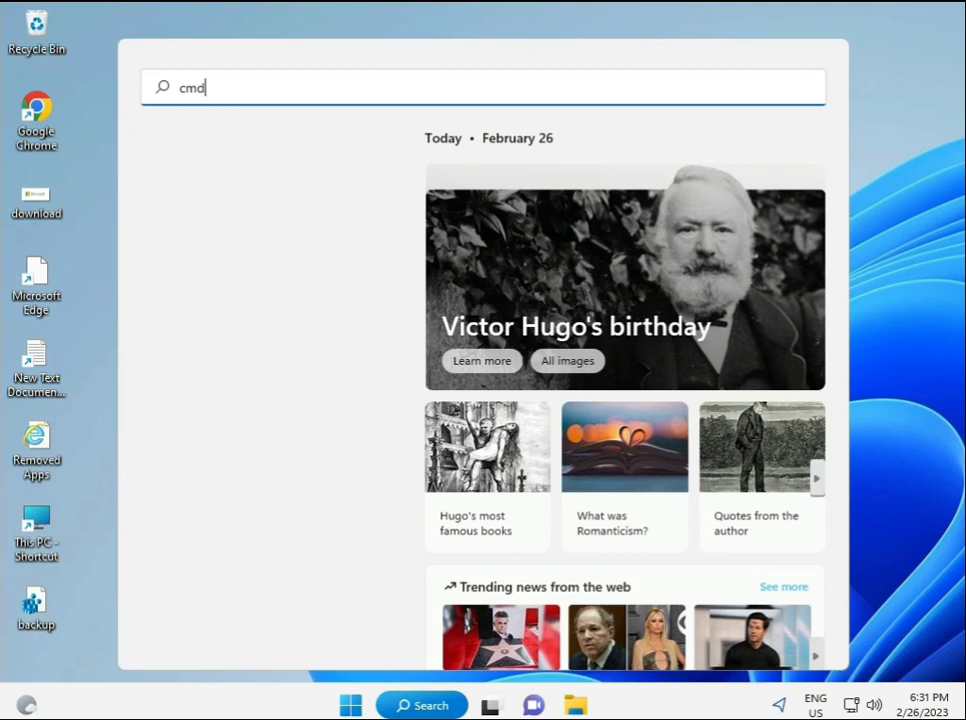
left_click(212, 234)
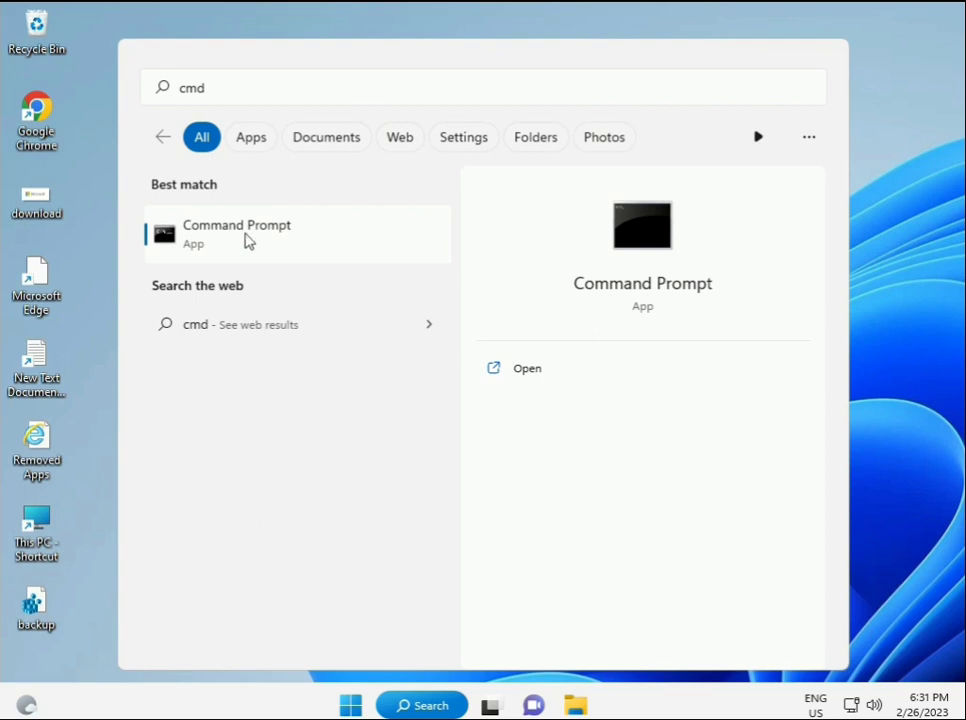
right_click(248, 240)
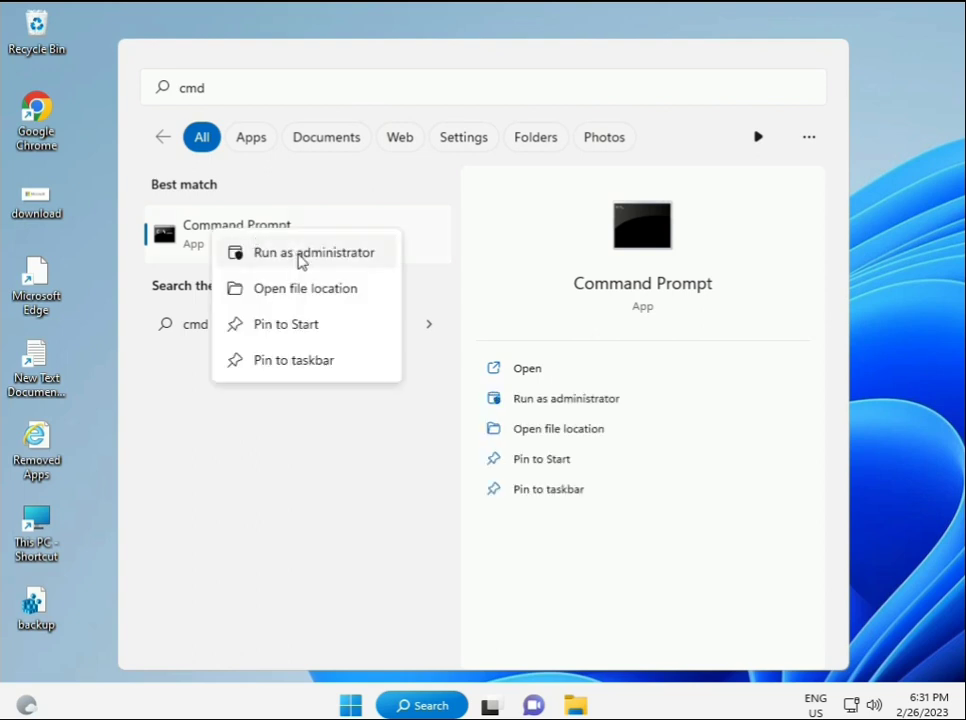
key("Escape")
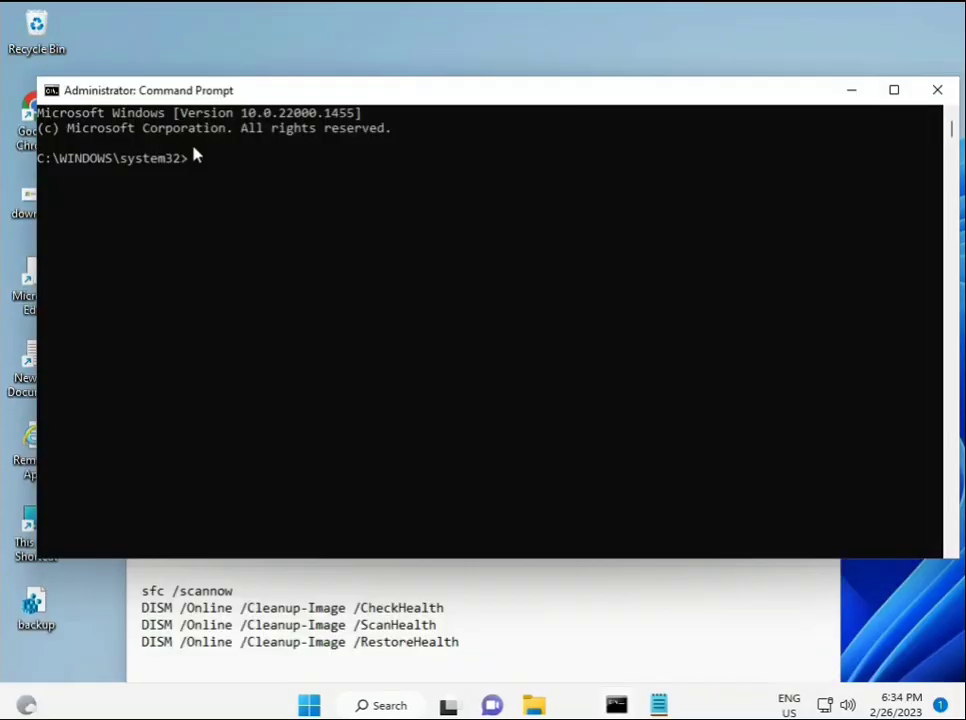
Run the system file check with sfc /scannow in the elevated Command Prompt
left_click(193, 158)
type("sc")
key("BackSpace")
key("BackSpace")
type("sfc /scannow")
key("Return")
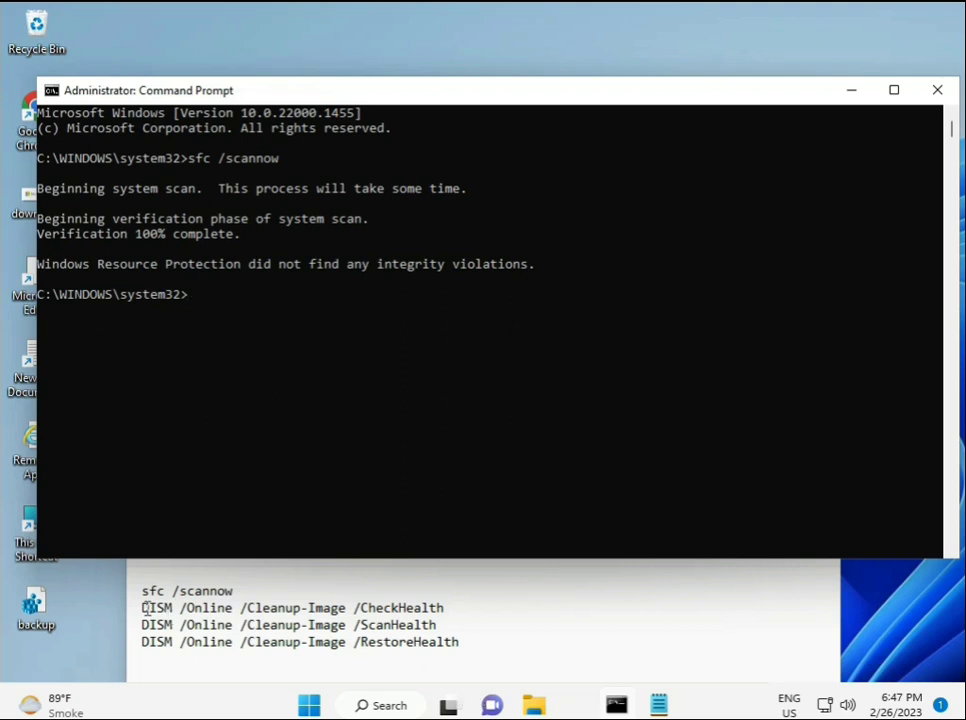
Copy DISM /Online /Cleanup-Image /CheckHealth from the Notepad document and run it in Command Prompt
left_click(147, 604)
left_click_drag(143, 607, 453, 610)
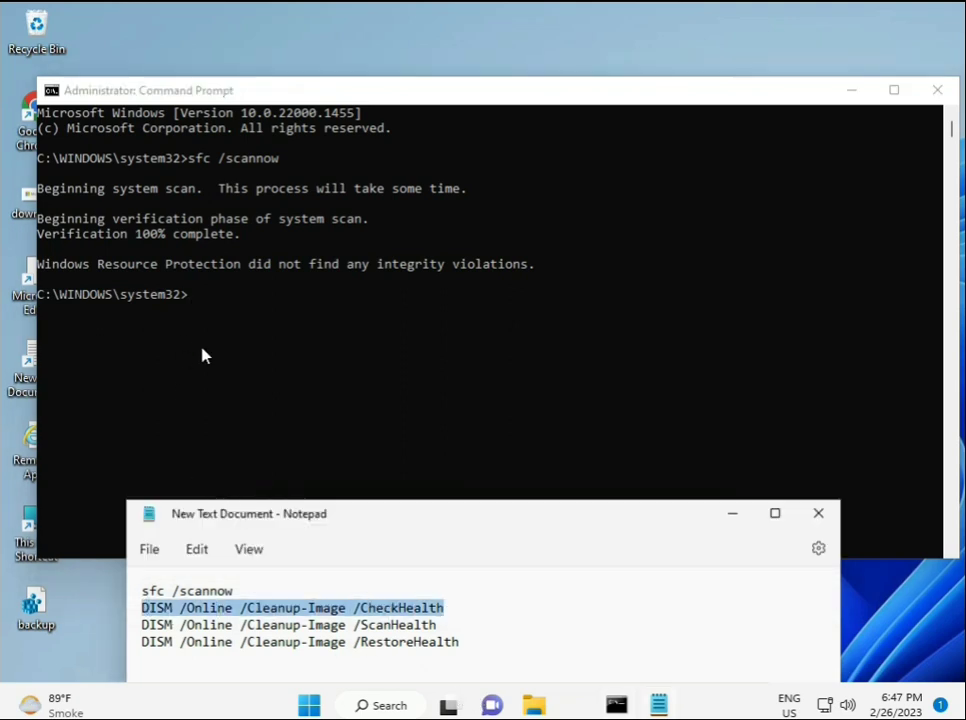
right_click(255, 608)
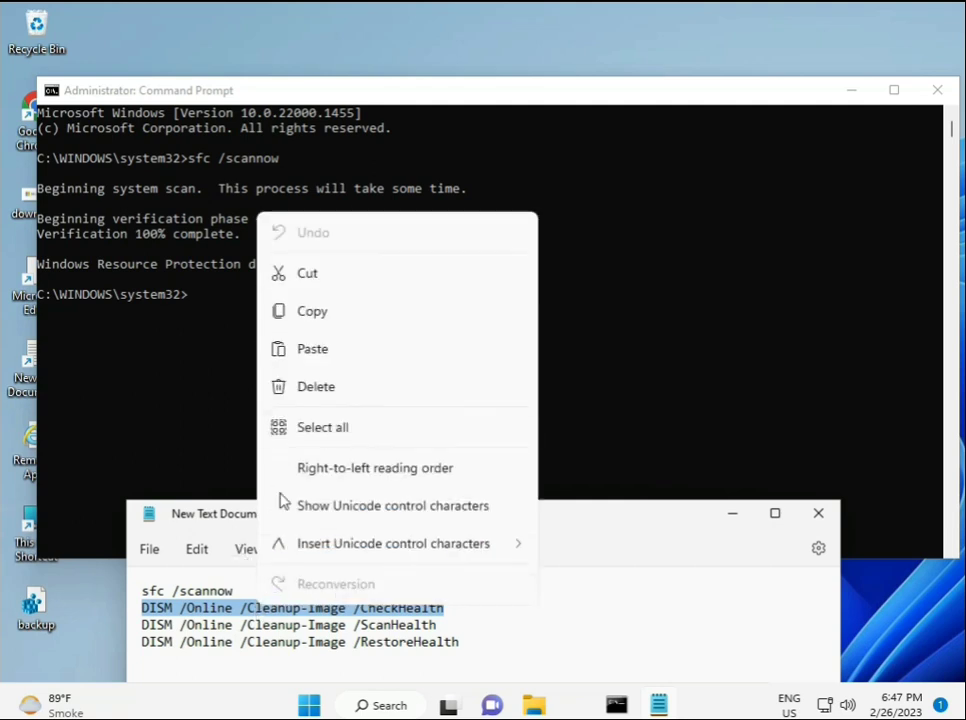
left_click(303, 322)
left_click(196, 303)
left_click(192, 301)
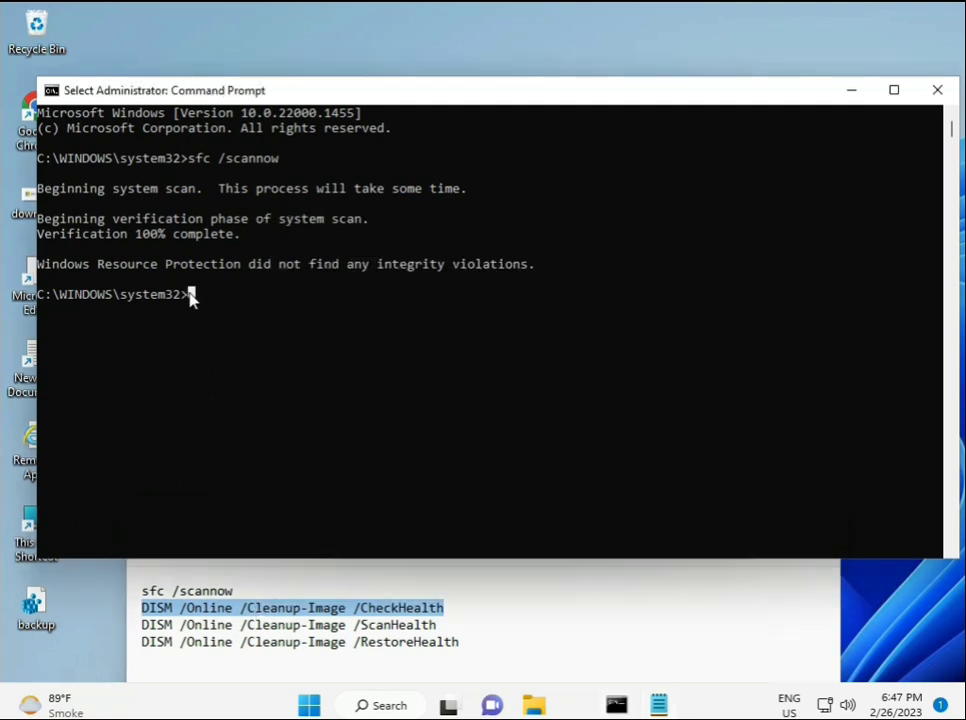
right_click(78, 94)
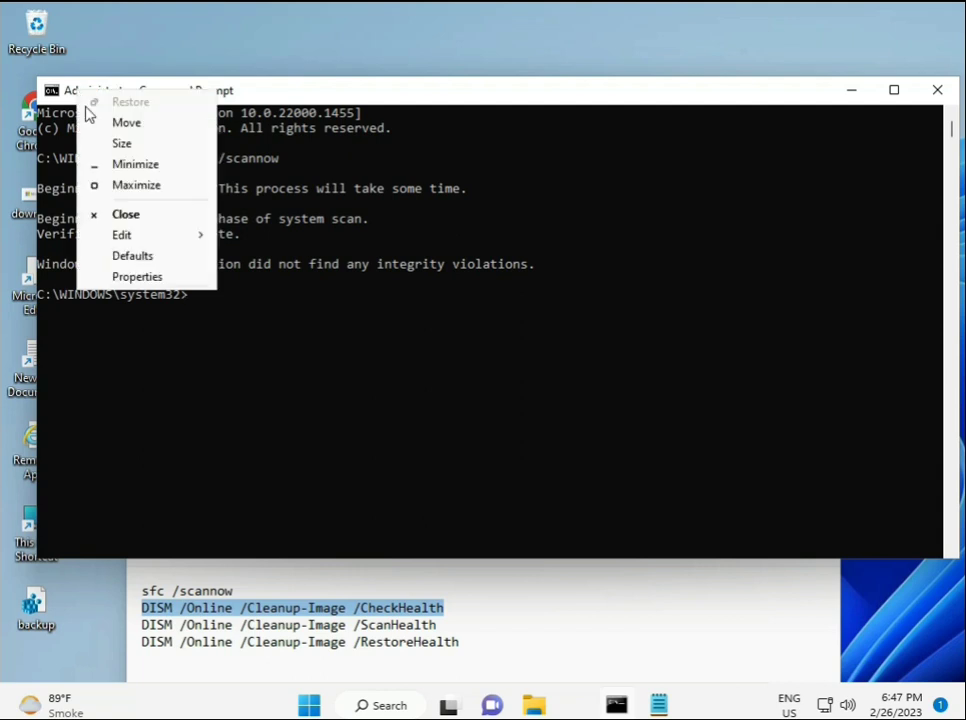
mouse_move(162, 232)
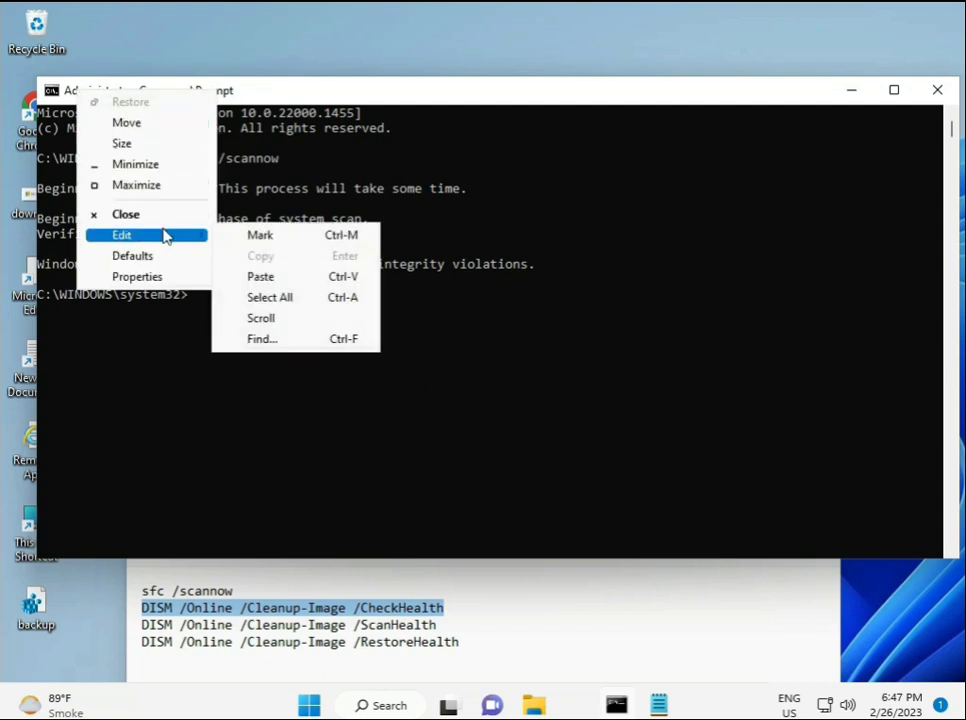
left_click(257, 277)
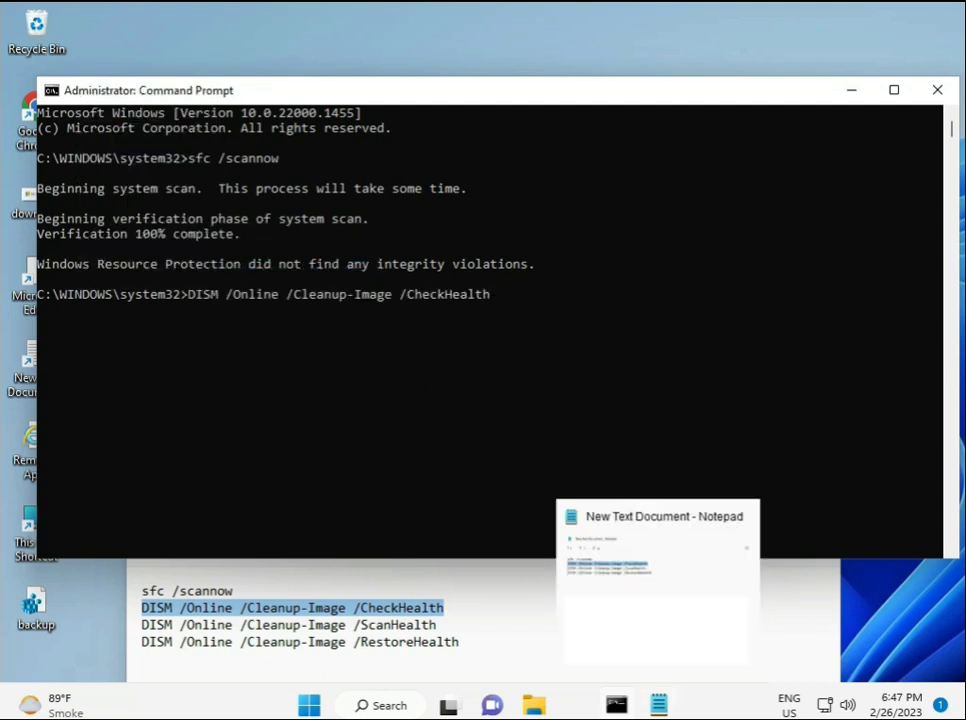
left_click(198, 296)
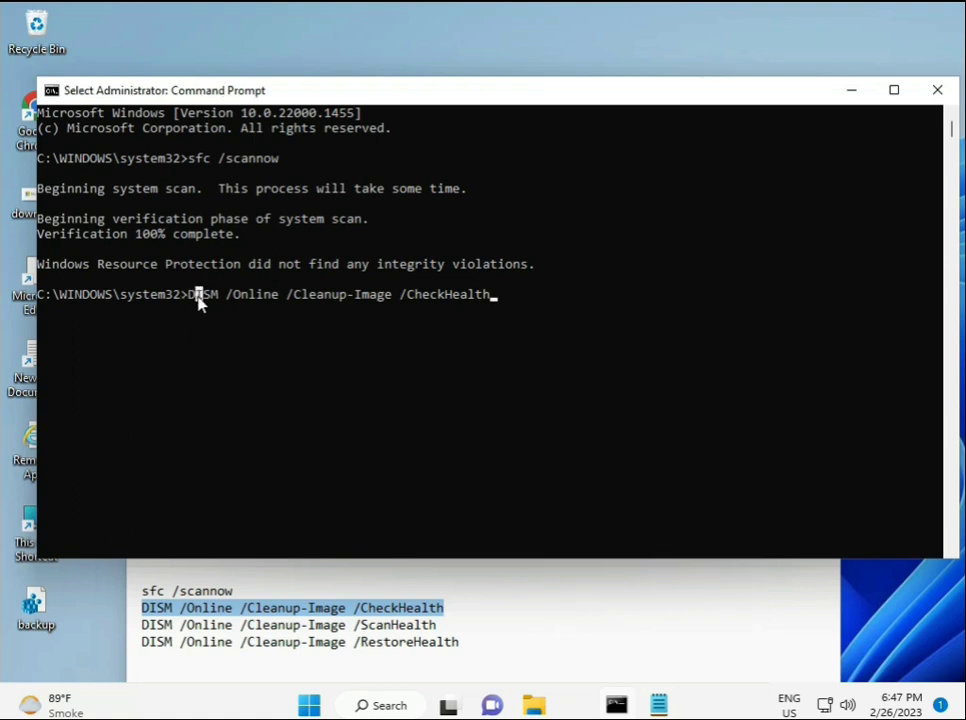
key("Escape")
key("Return")
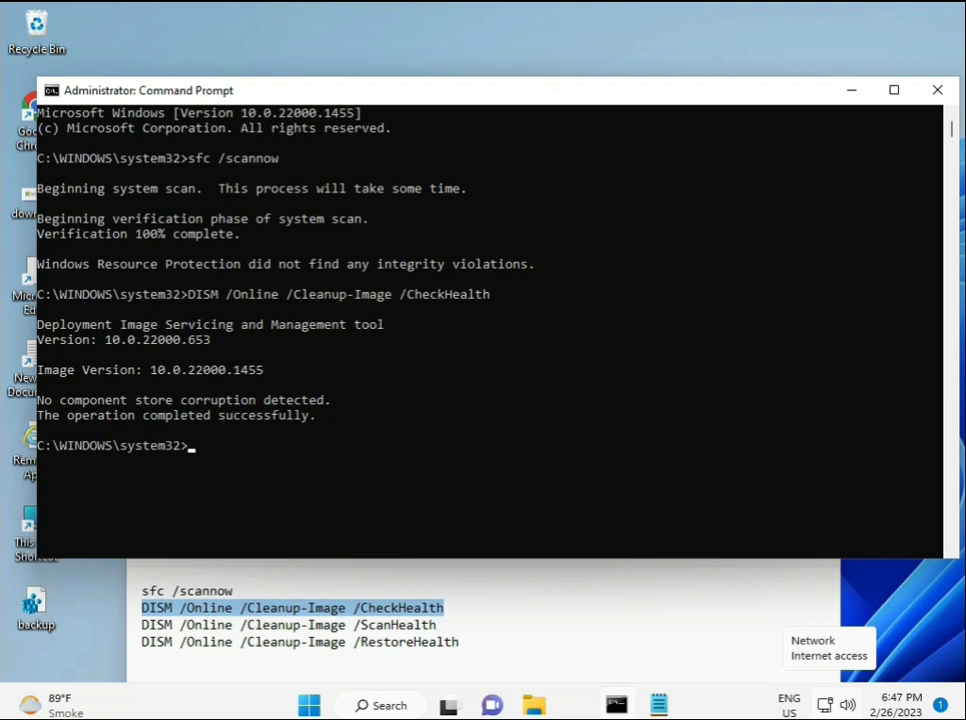
Copy DISM /Online /Cleanup-Image /ScanHealth from the Notepad document and run it in Command Prompt
left_click(145, 627)
left_click(458, 626, "shift")
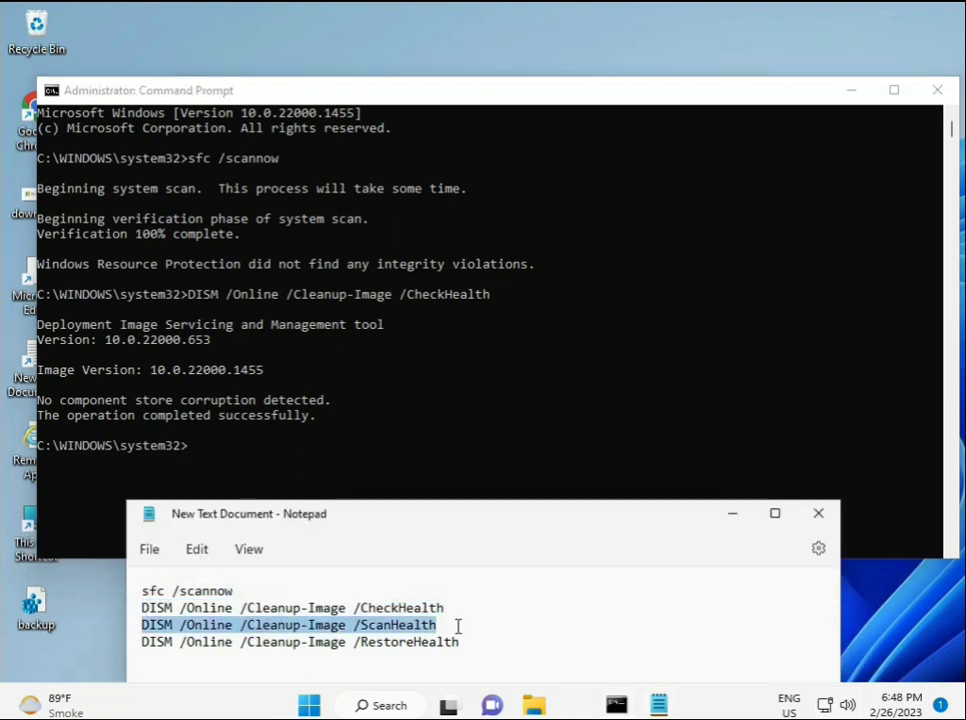
right_click(435, 625)
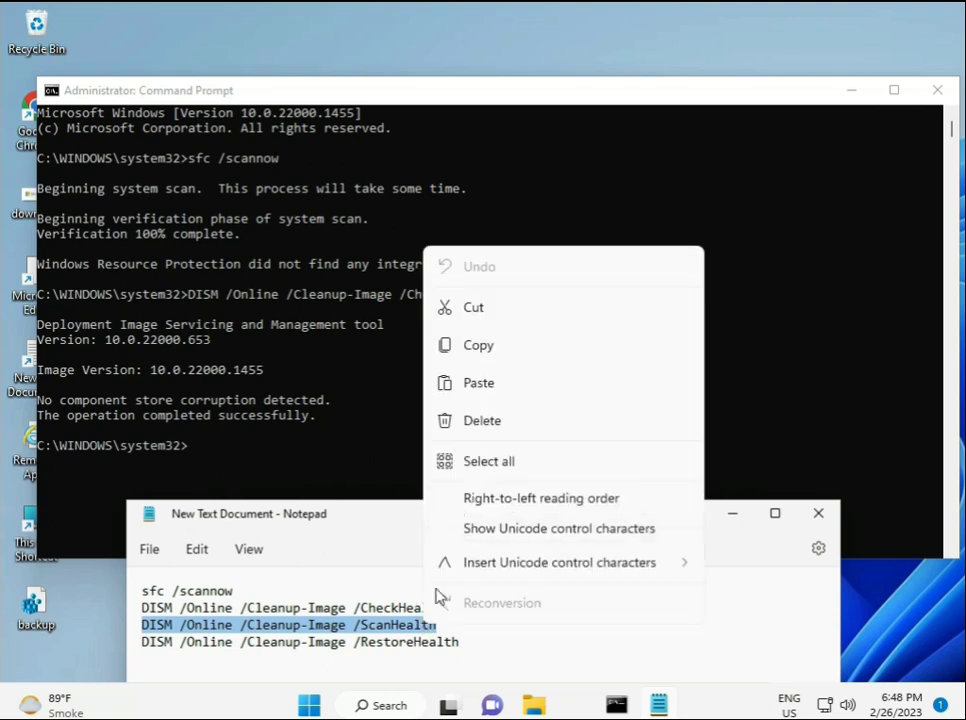
left_click(469, 352)
left_click(211, 457)
left_click(192, 451)
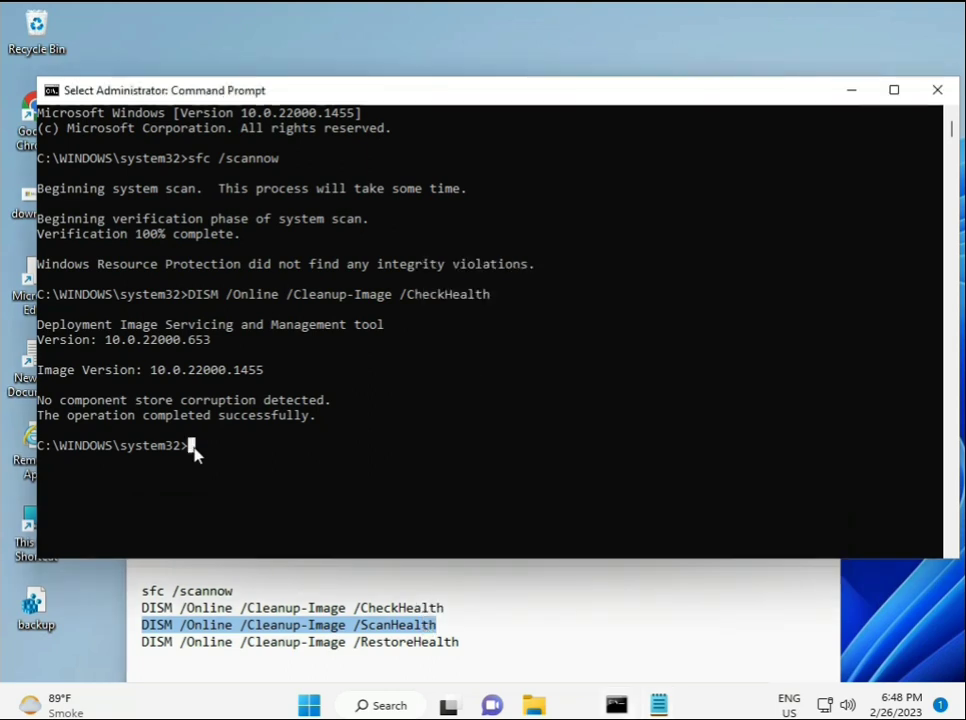
right_click(196, 455)
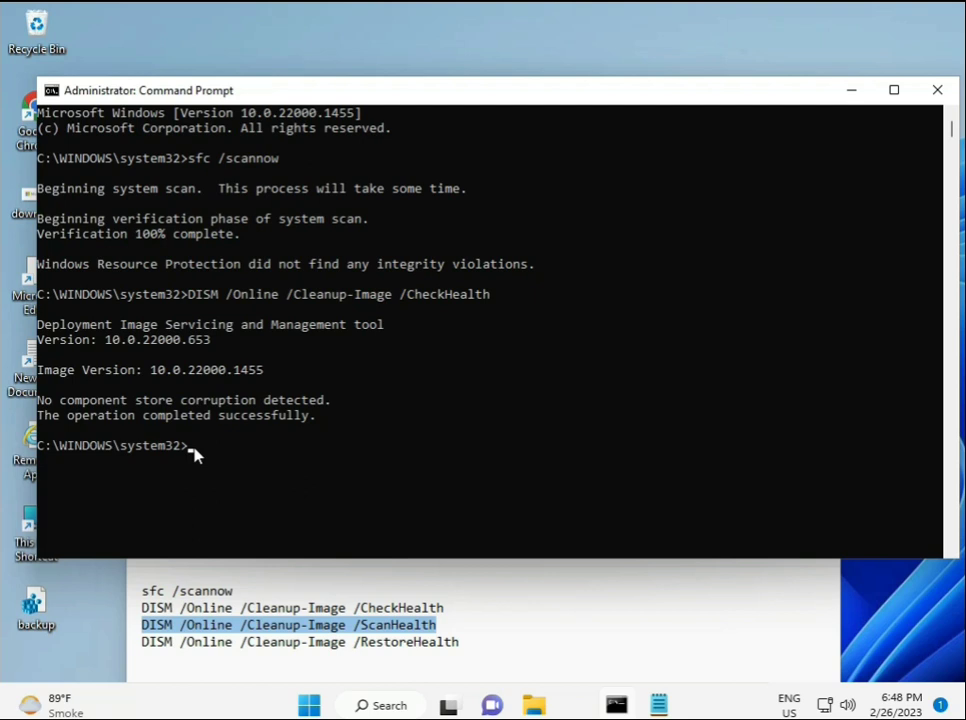
right_click(196, 455)
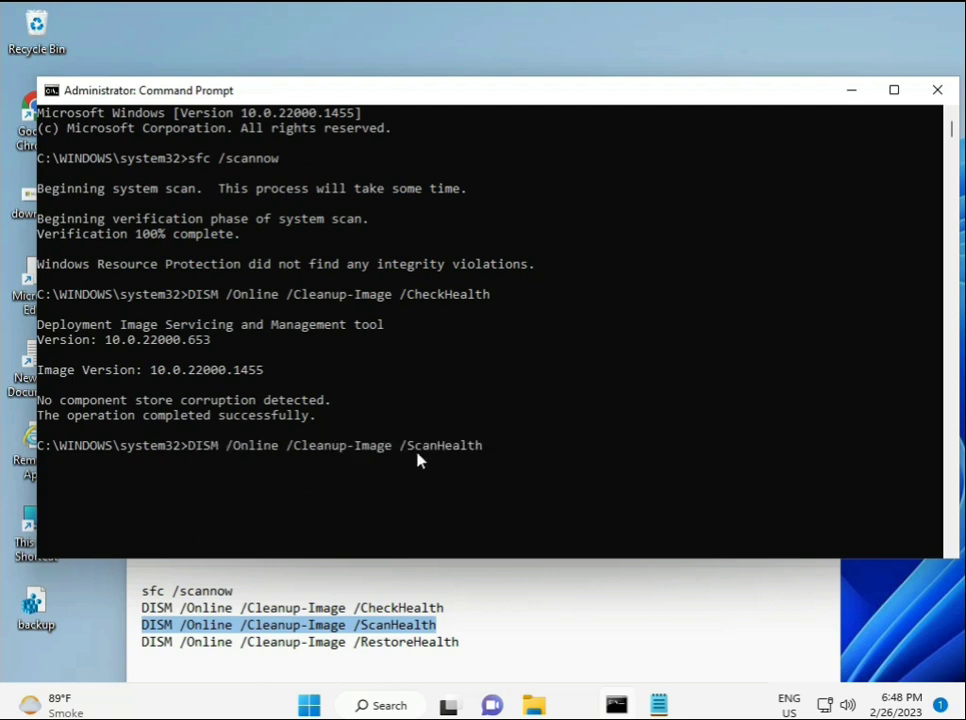
key("Return")
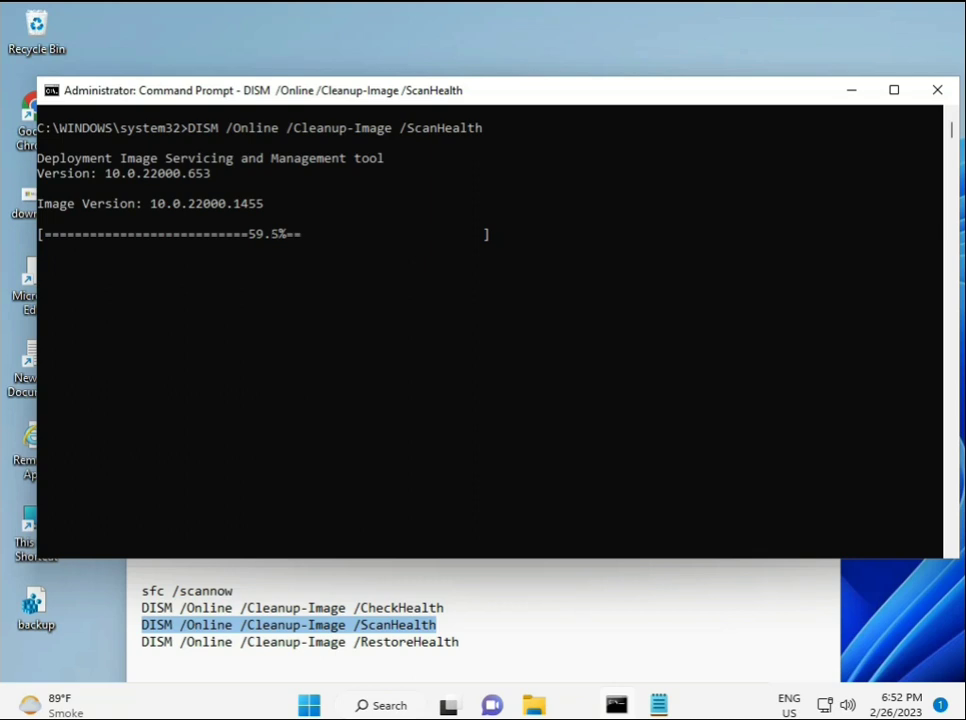
key("alt+shift")
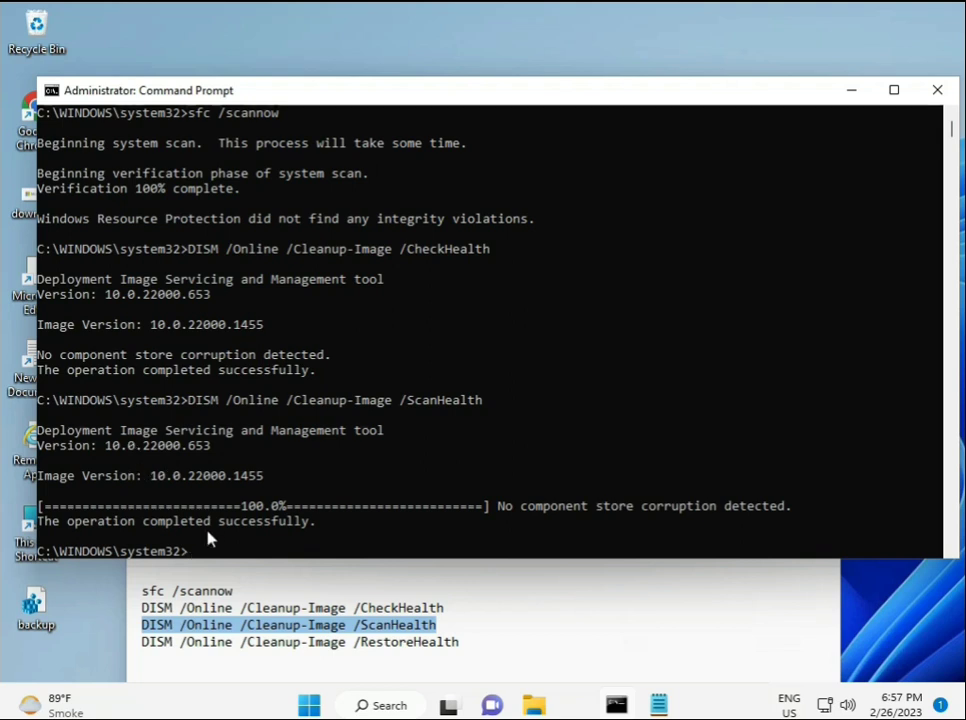
Copy DISM /Online /Cleanup-Image /RestoreHealth from the Notepad document and paste it at the Command Prompt
left_click_drag(213, 521, 317, 521)
triple_click(229, 642)
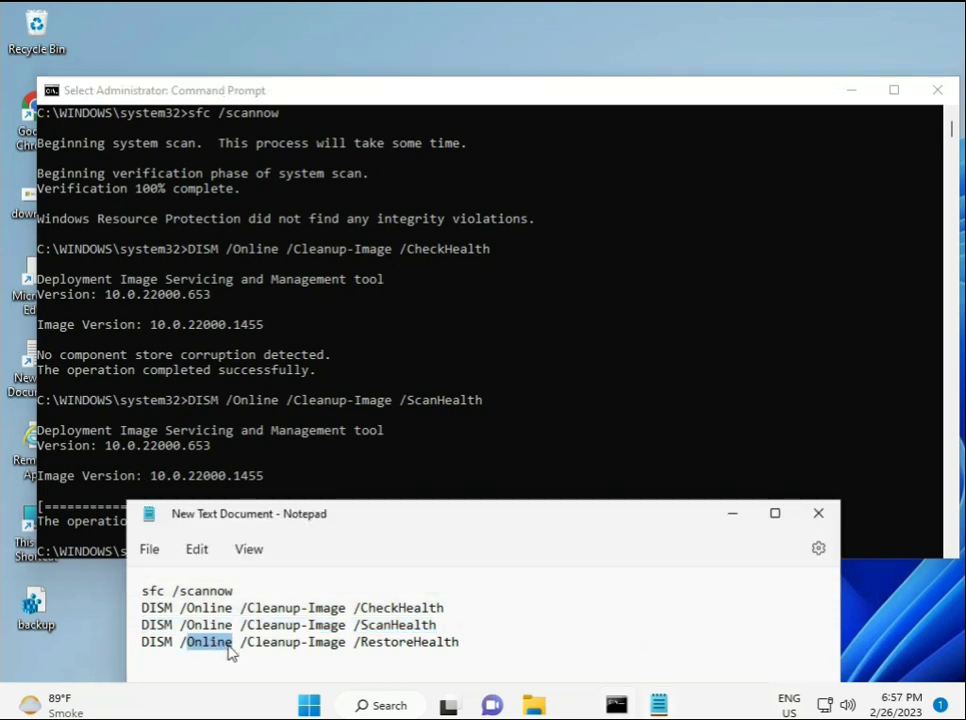
right_click(227, 647)
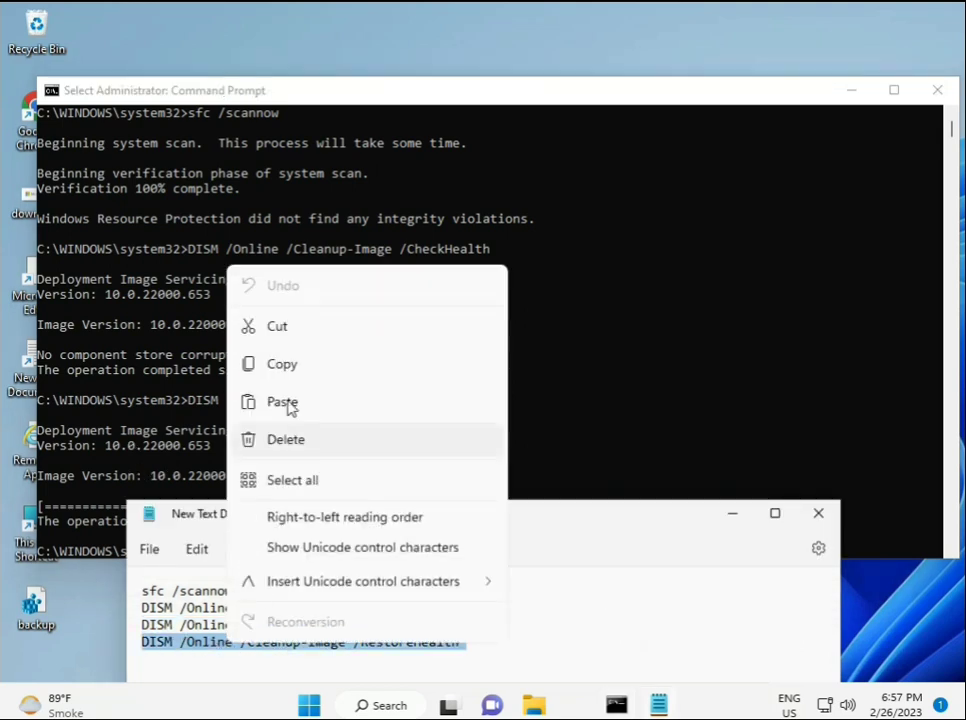
left_click(289, 374)
left_click(207, 549)
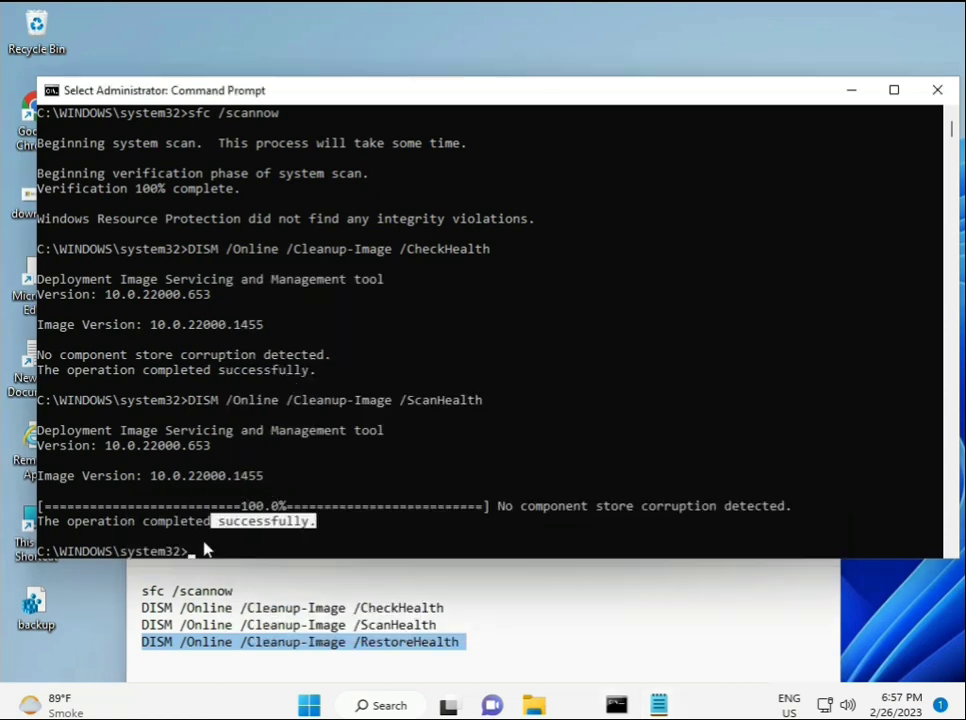
left_click(192, 558)
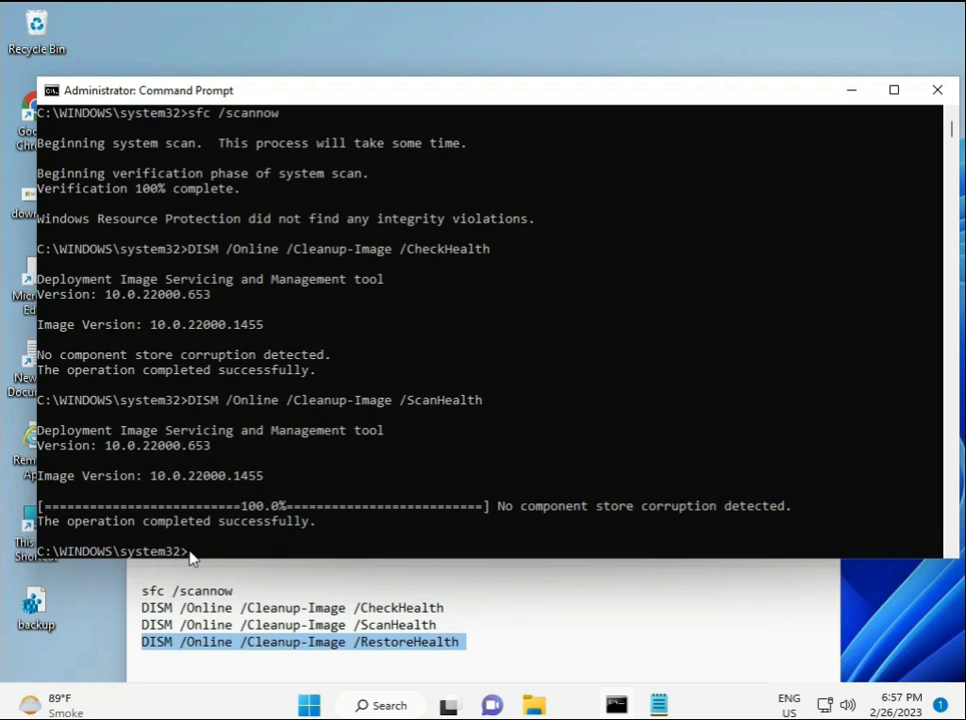
left_click(192, 558)
left_click(192, 558)
key("ctrl+v")
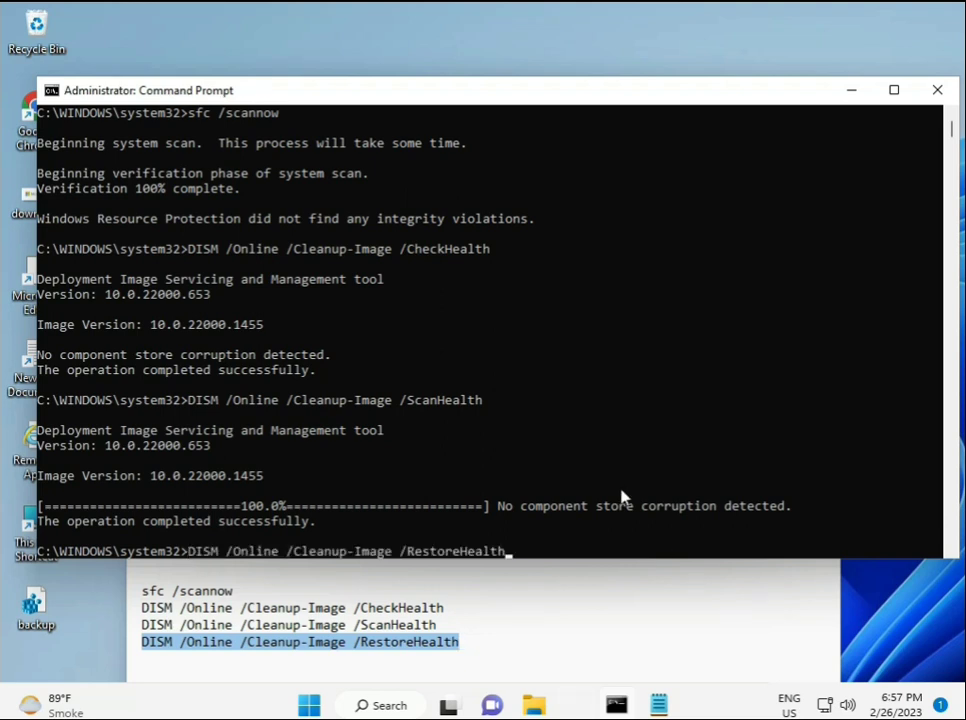
Run the pasted DISM RestoreHealth command to repair the Windows image
key("Return")
scroll(580, 456, "down", 3)
scroll(400, 460, "up", 9)
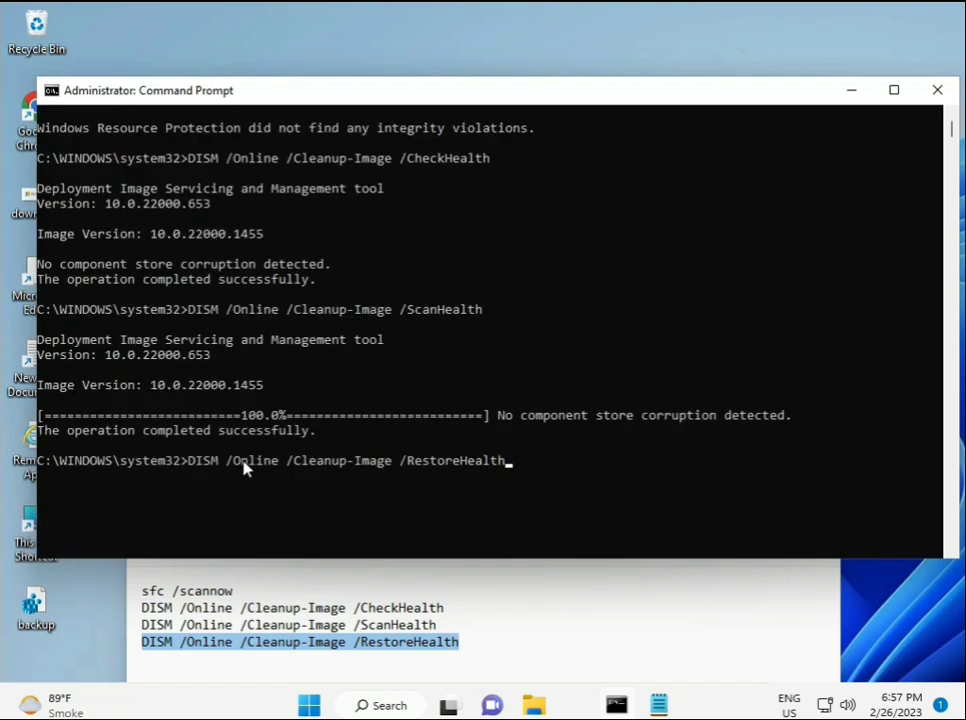
scroll(957, 150, "down", 10)
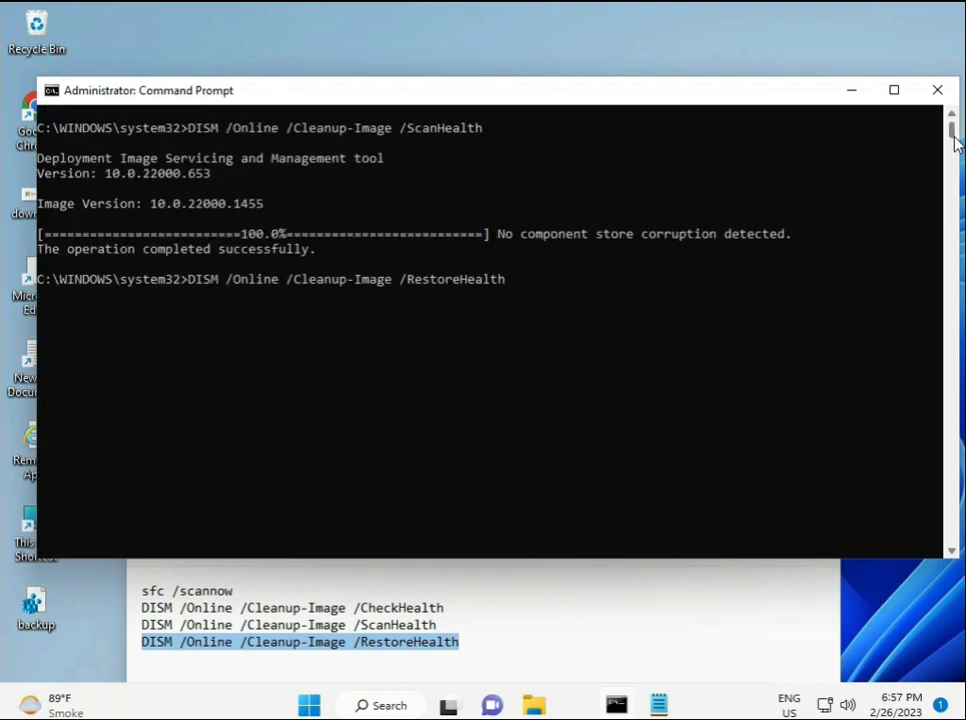
scroll(955, 143, "up", 4)
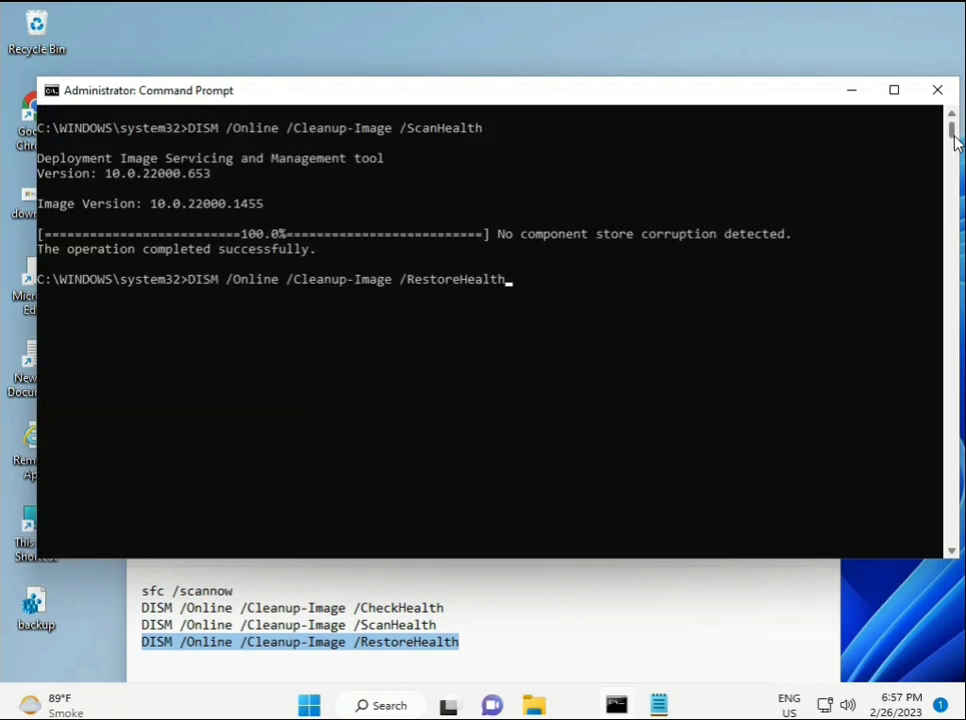
left_click(192, 283)
key("Escape")
key("Return")
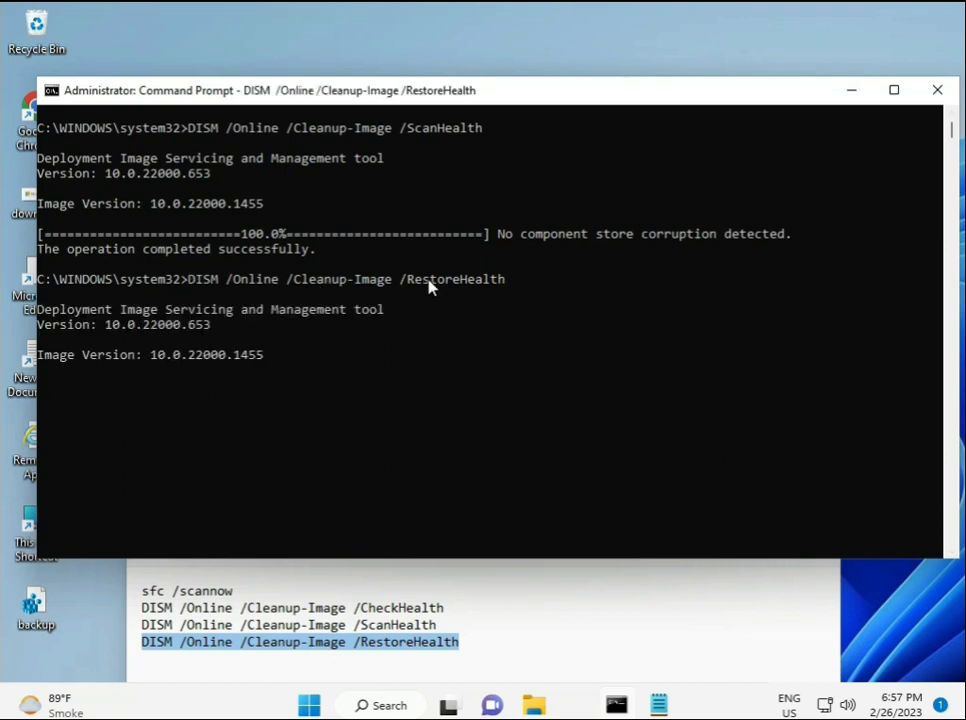